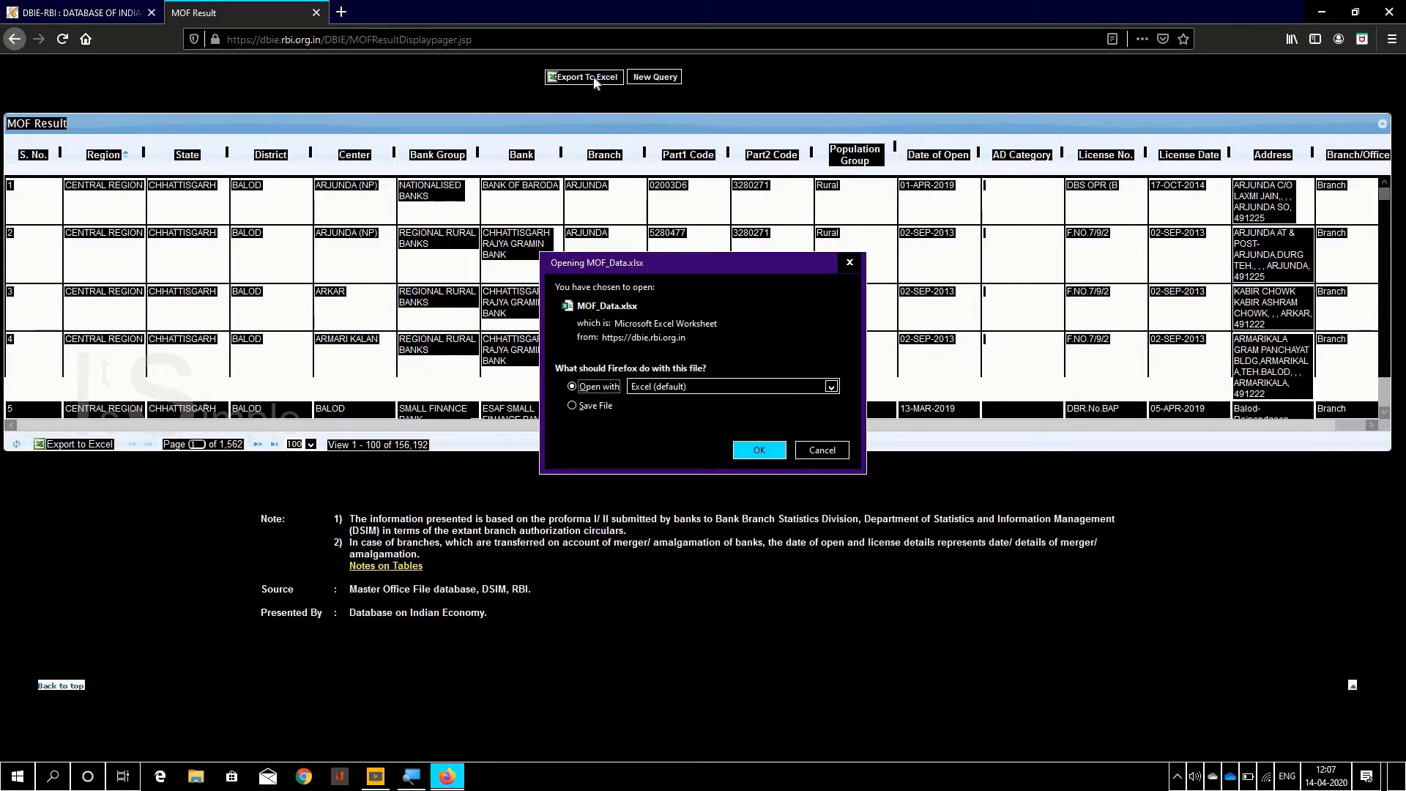
Open the exported MOF_Data.xlsx in Excel and check how far its data range extends.
{"action": "left_click", "coordinate": [758, 450]}
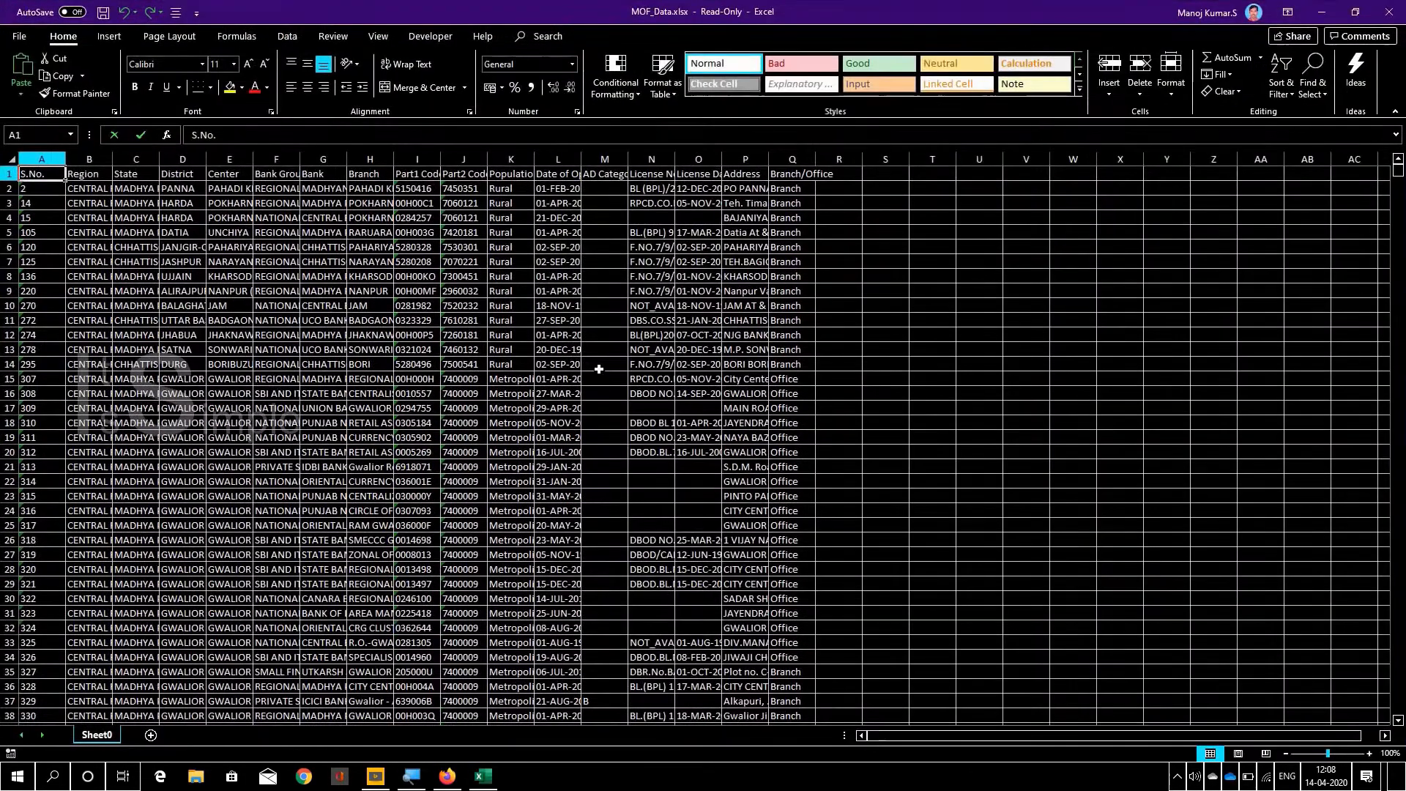
{"action": "key", "text": "ctrl+shift+Down"}
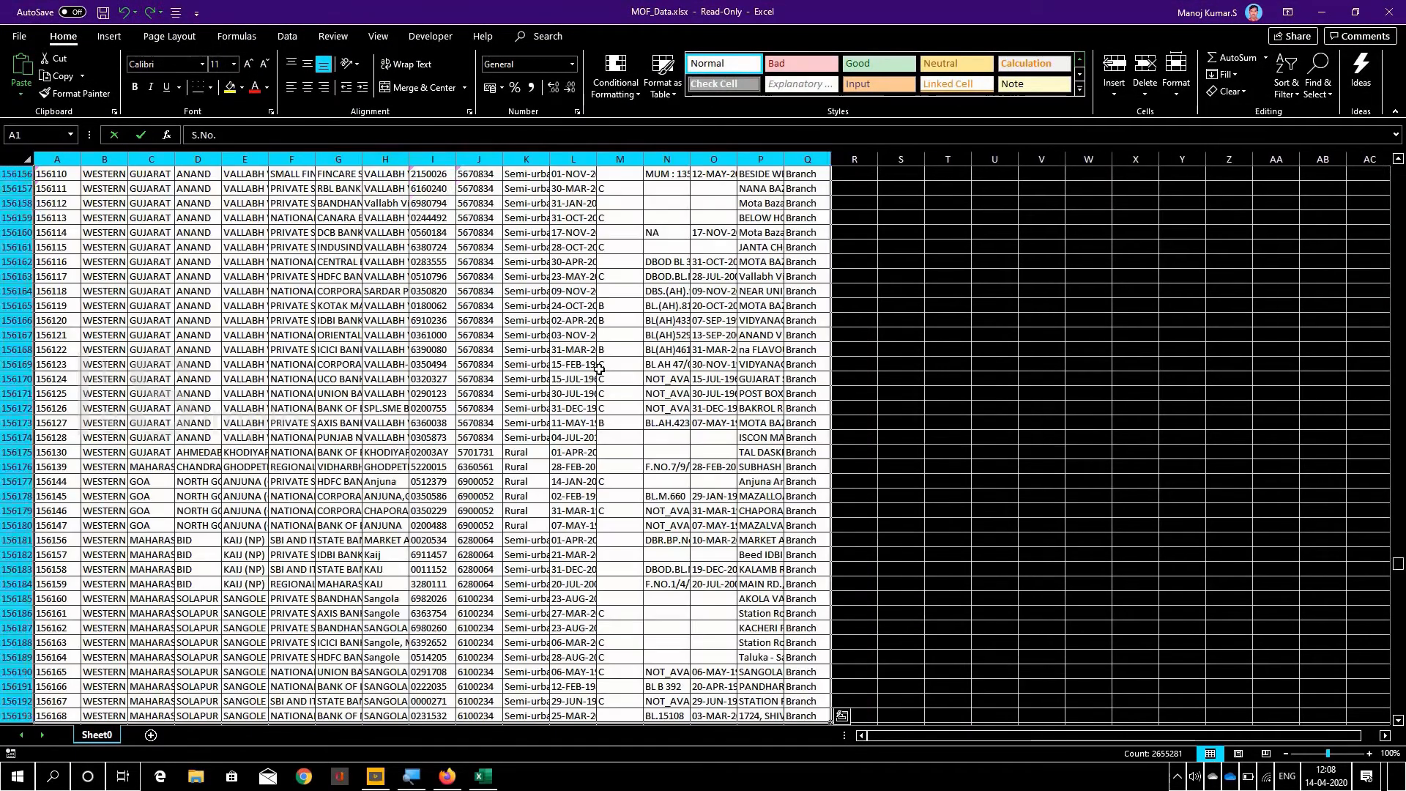
{"action": "key", "text": "ctrl+shift+Right"}
{"action": "key", "text": "ctrl+Home"}
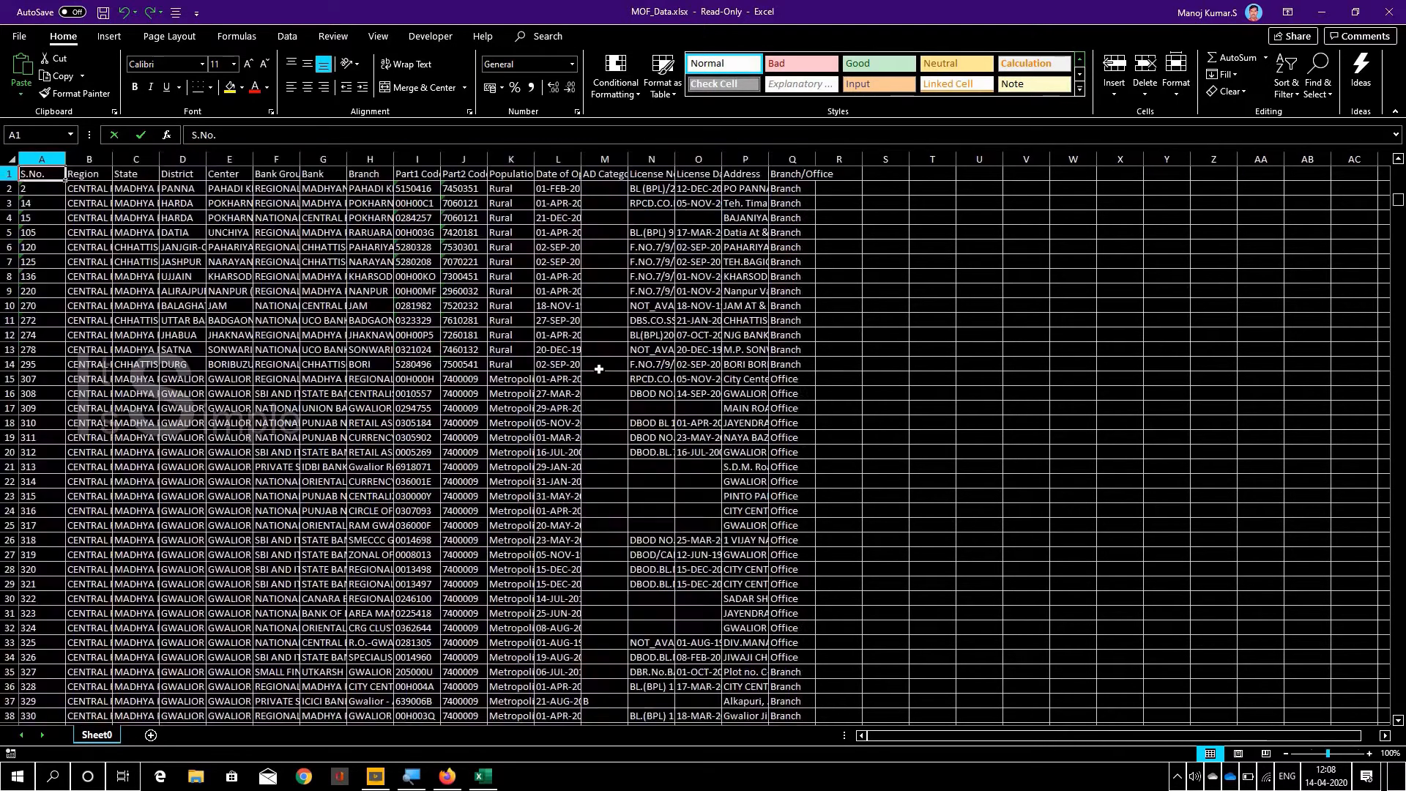
Format the entire data range from A1 as a table in the first light style, with headers.
{"action": "key", "text": "ctrl+shift+End"}
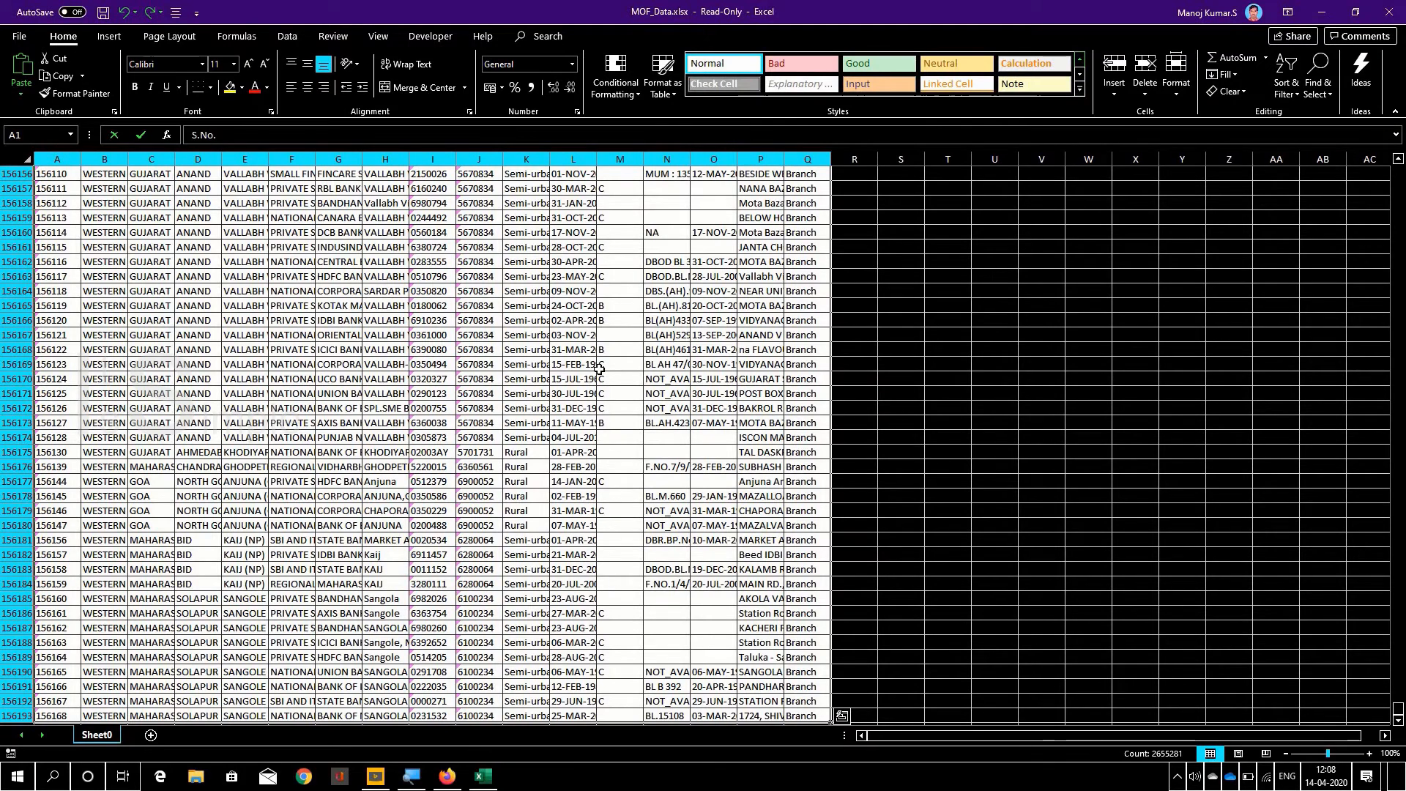
{"action": "left_click", "coordinate": [662, 67]}
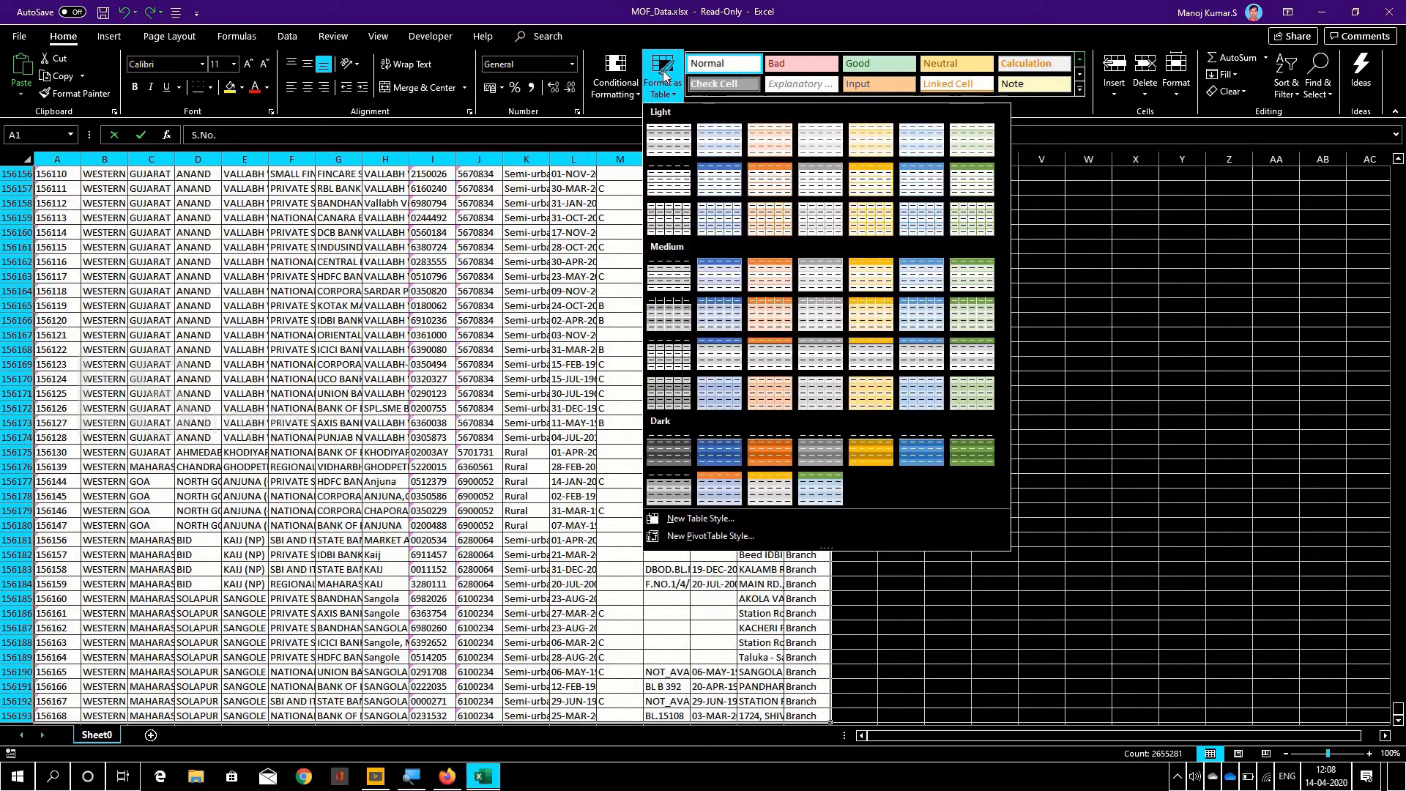
{"action": "left_click", "coordinate": [668, 140]}
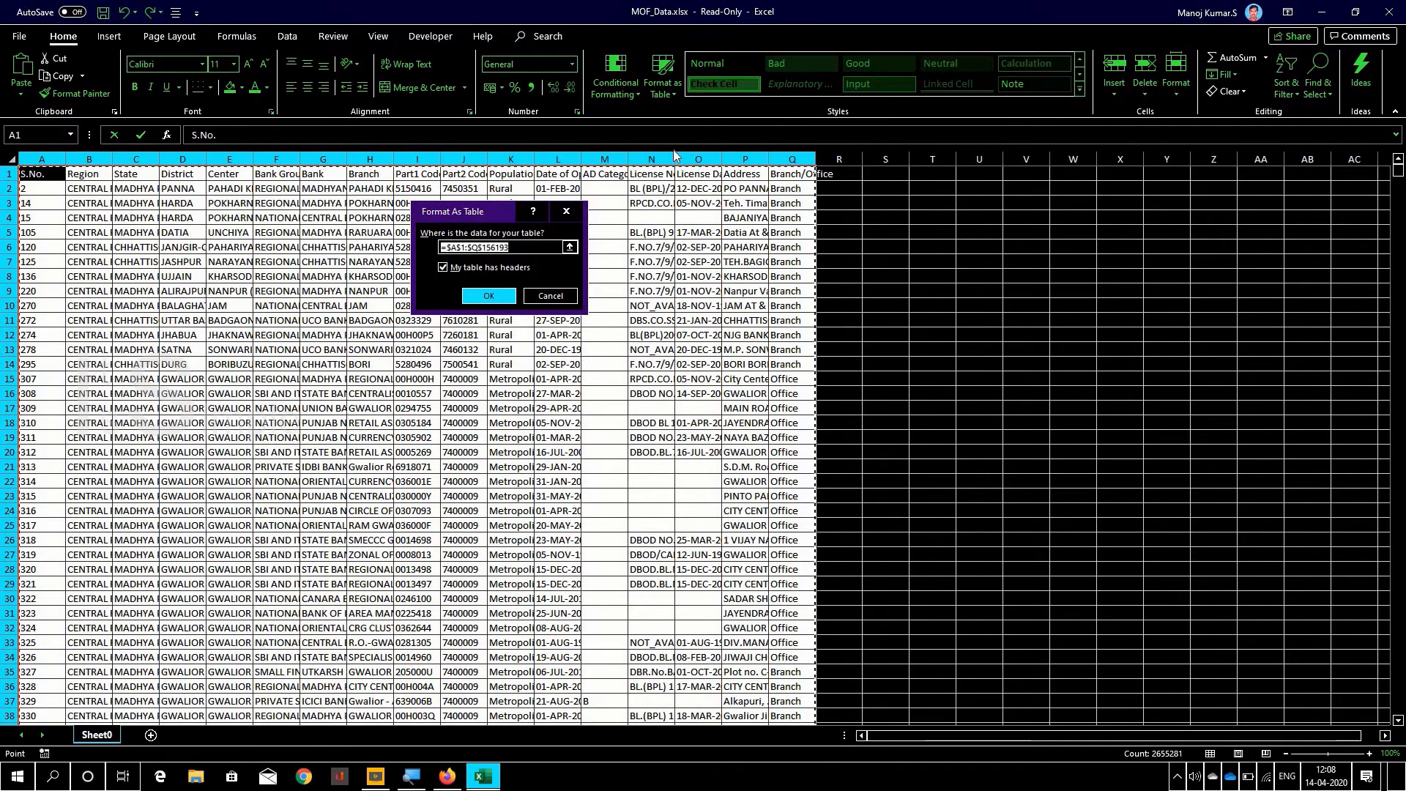
{"action": "key", "text": "Return"}
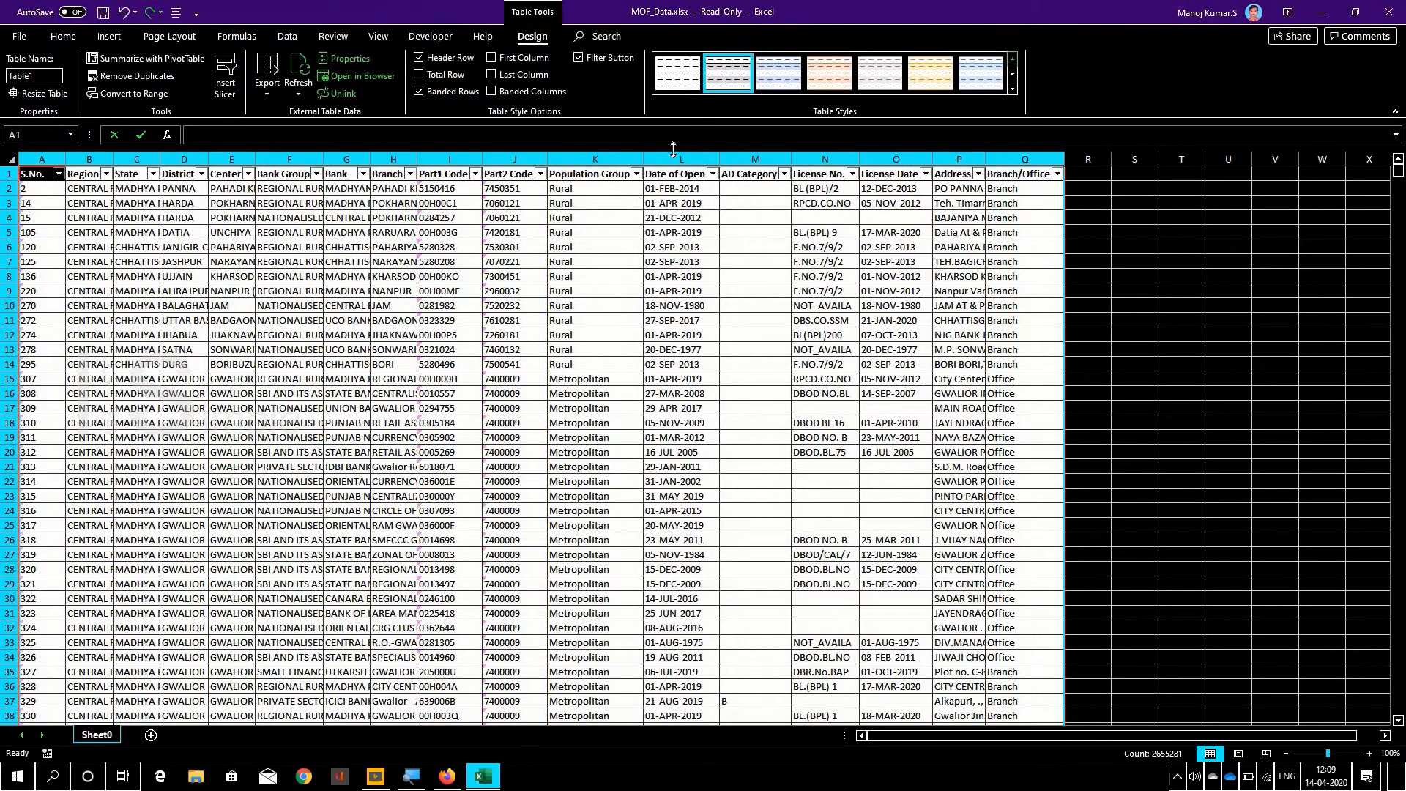
{"action": "key", "text": "Right"}
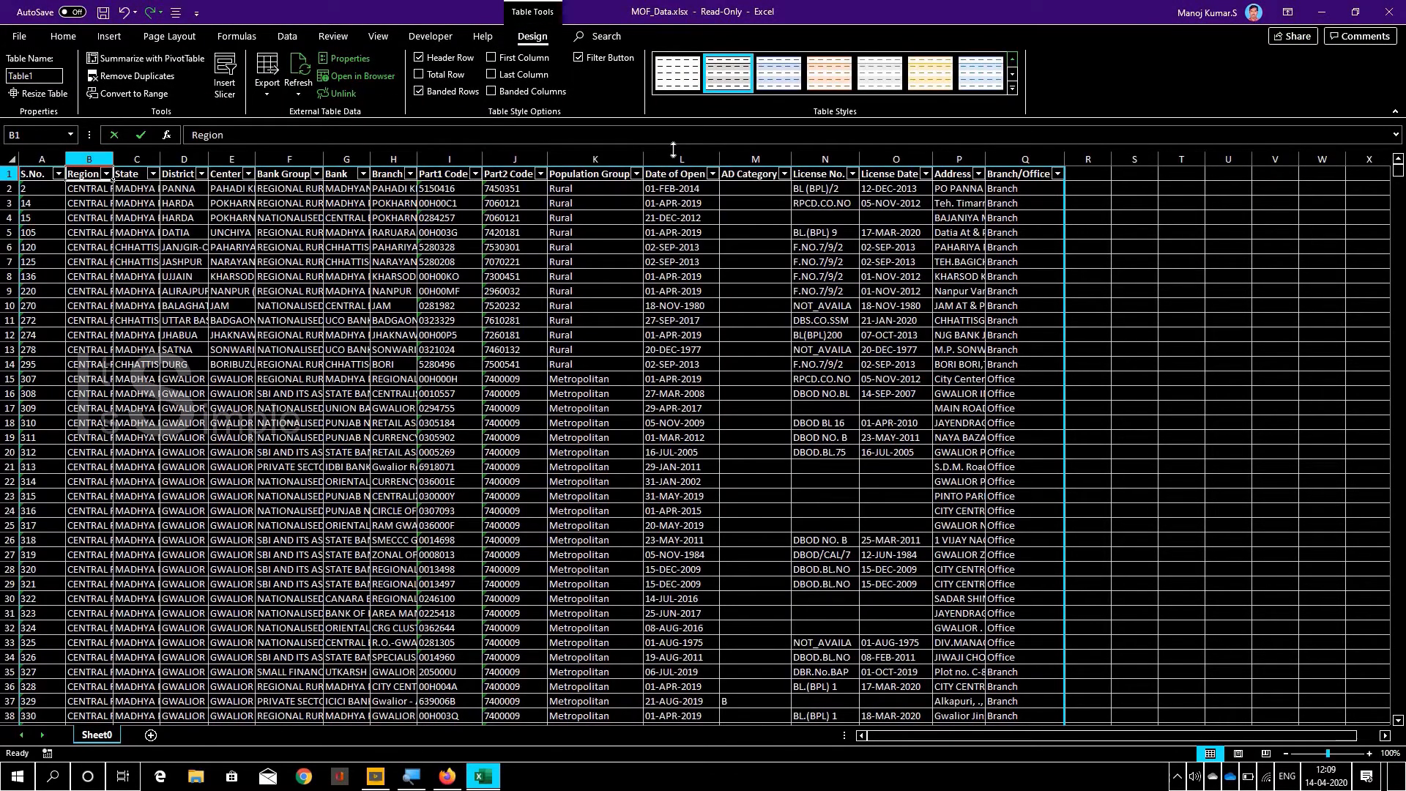
Add a new worksheet and insert a PivotTable at its cell A1 using Table1 as the source.
{"action": "key", "text": "shift+F11"}
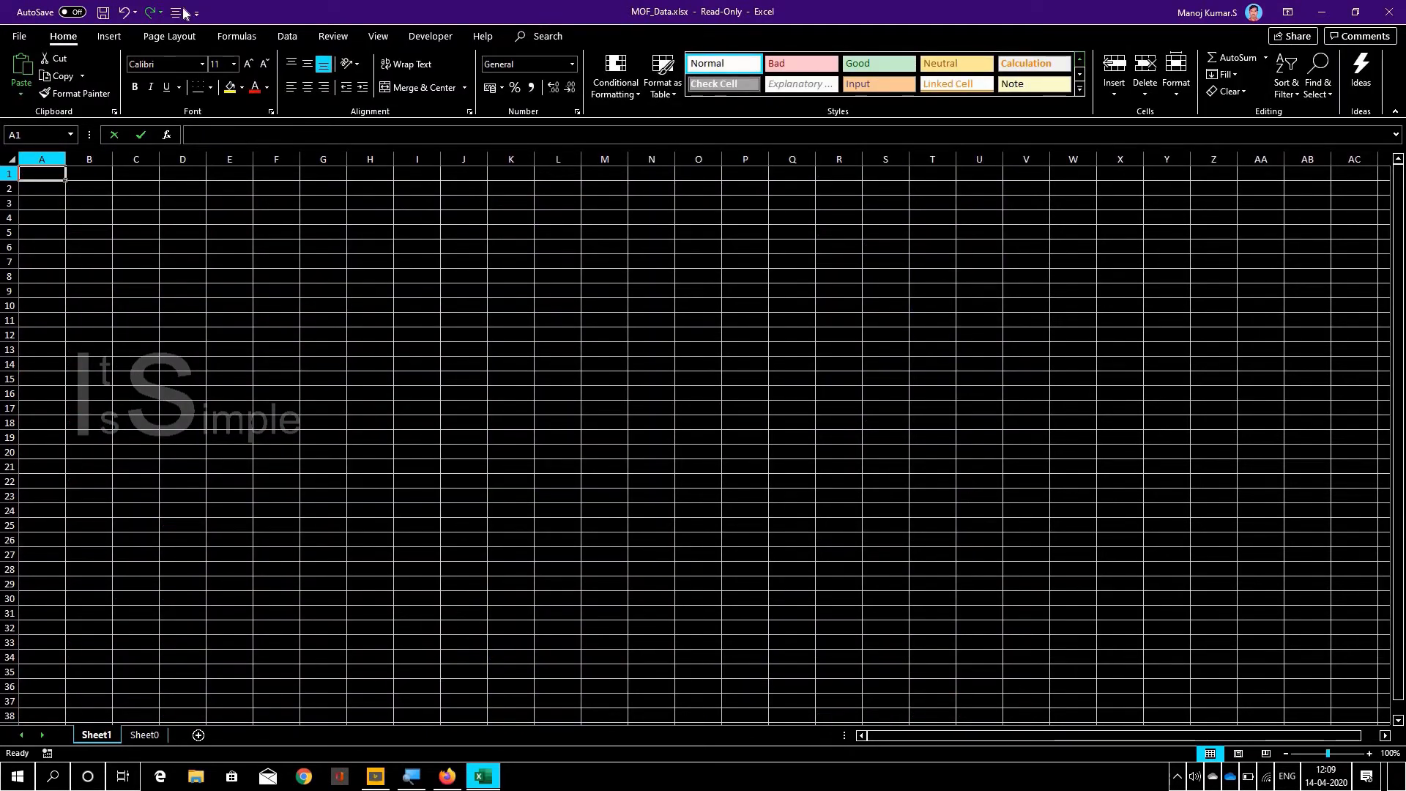
{"action": "left_click", "coordinate": [109, 36]}
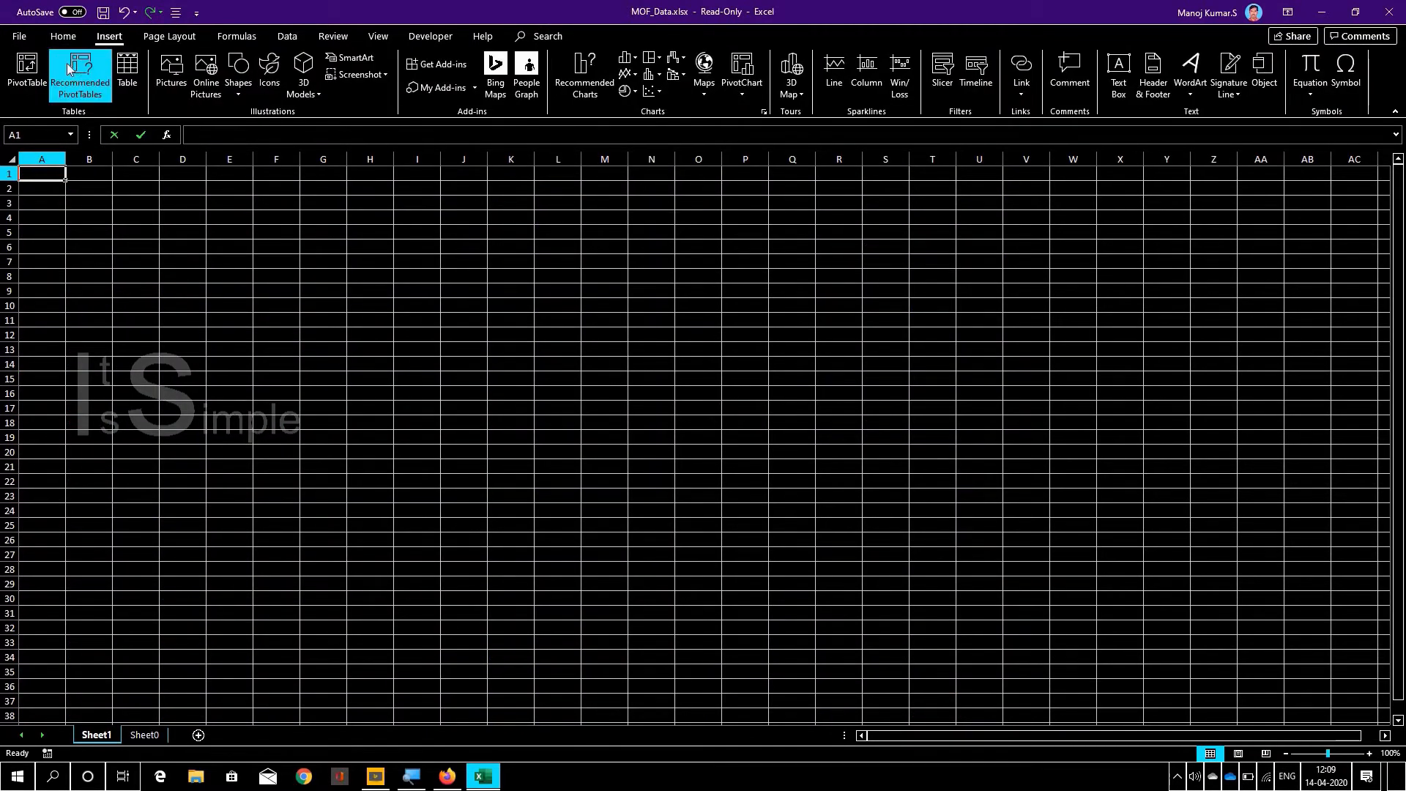
{"action": "left_click", "coordinate": [43, 63]}
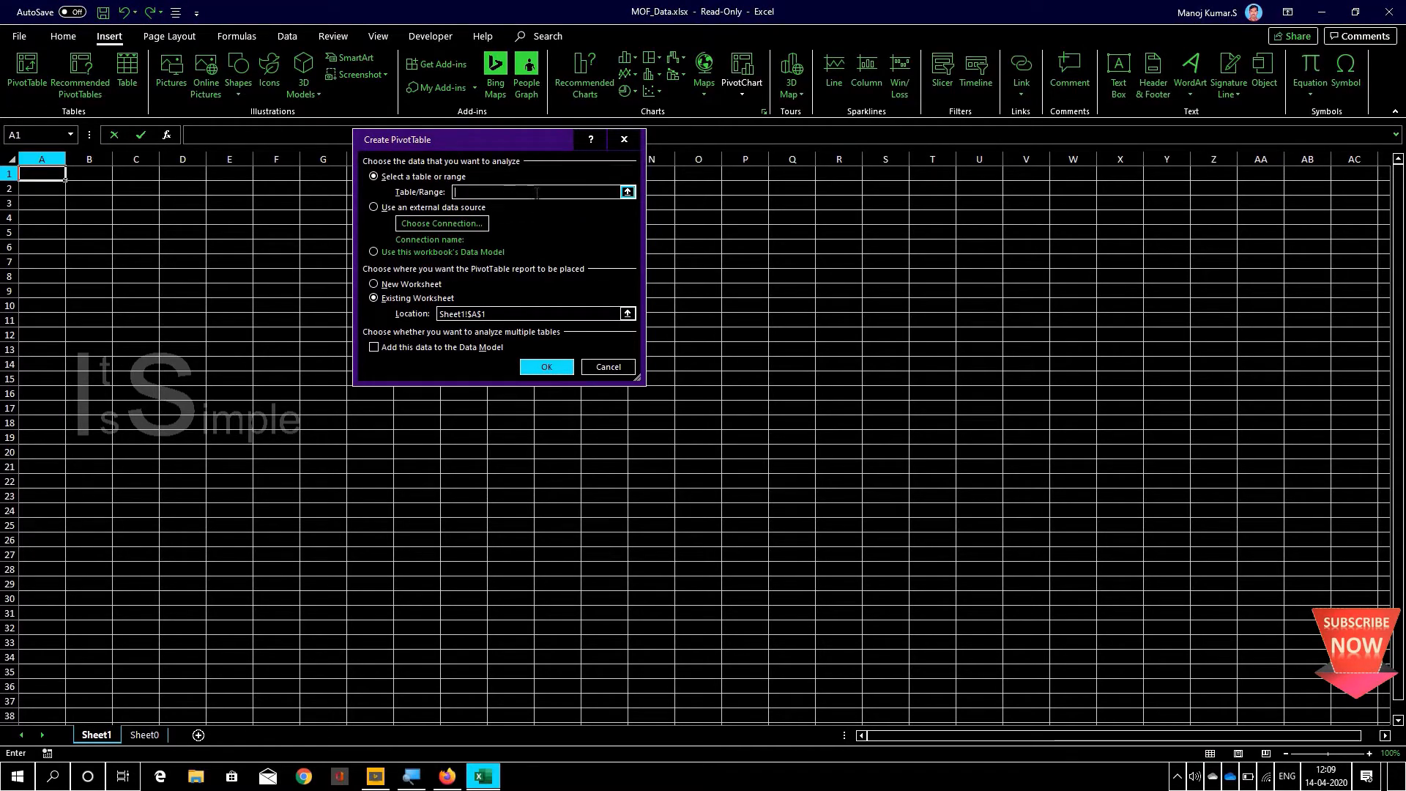
{"action": "type", "text": "ta"}
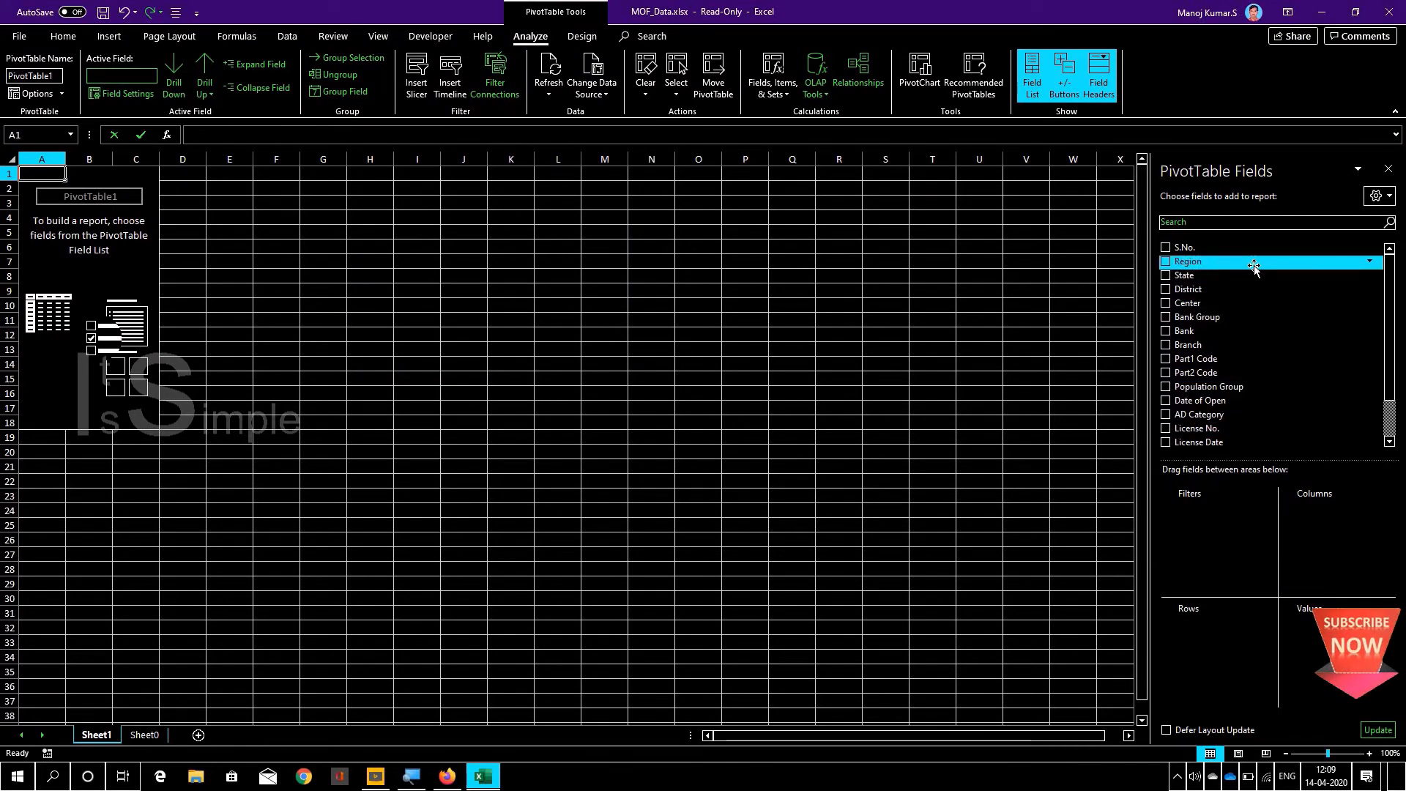
Build the PivotTable with State as rows, Bank Group as columns and Bank as the counted values.
{"action": "scroll", "coordinate": [1256, 289], "scroll_direction": "down", "scroll_amount": 1}
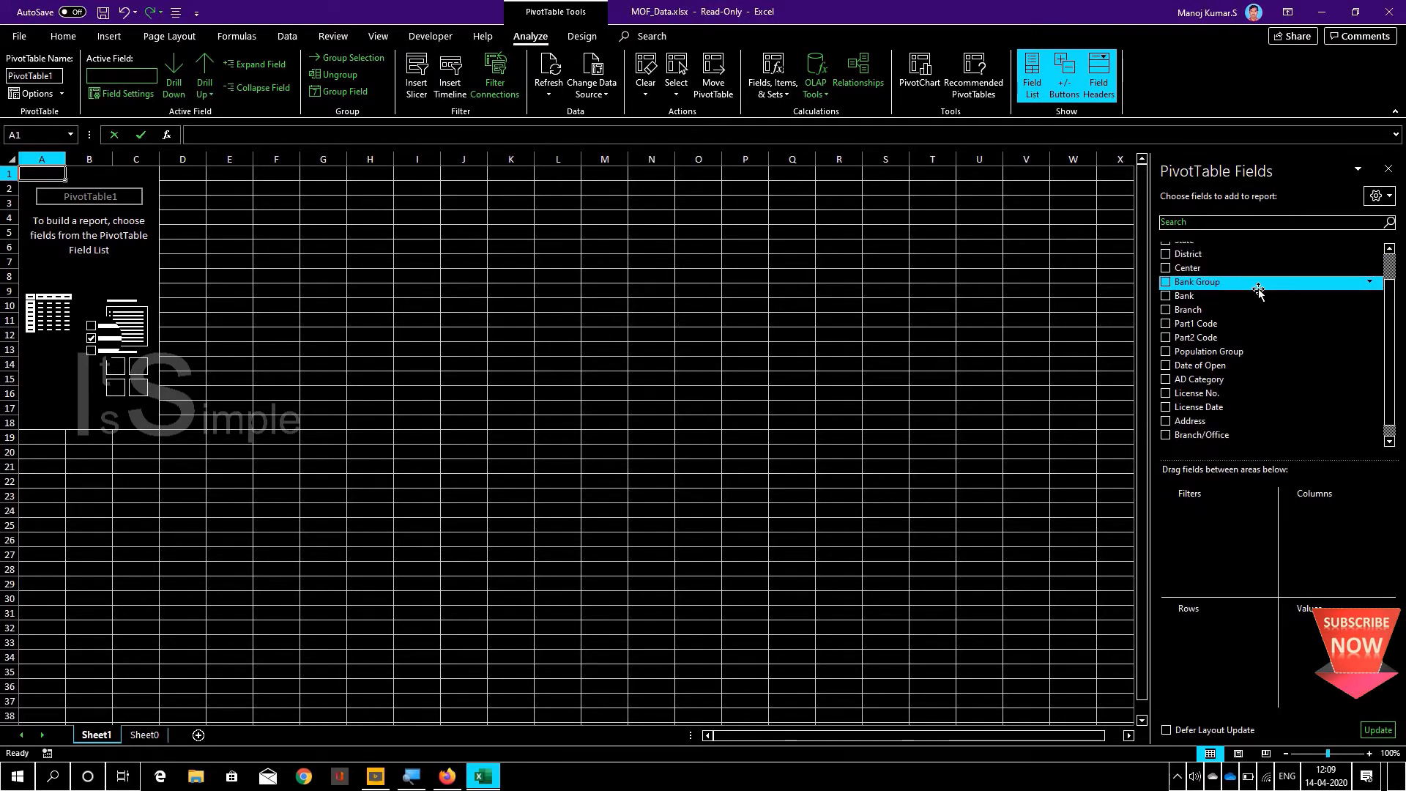
{"action": "scroll", "coordinate": [1258, 290], "scroll_direction": "up", "scroll_amount": 1}
{"action": "left_click_drag", "start_coordinate": [1271, 353], "coordinate": [1232, 648]}
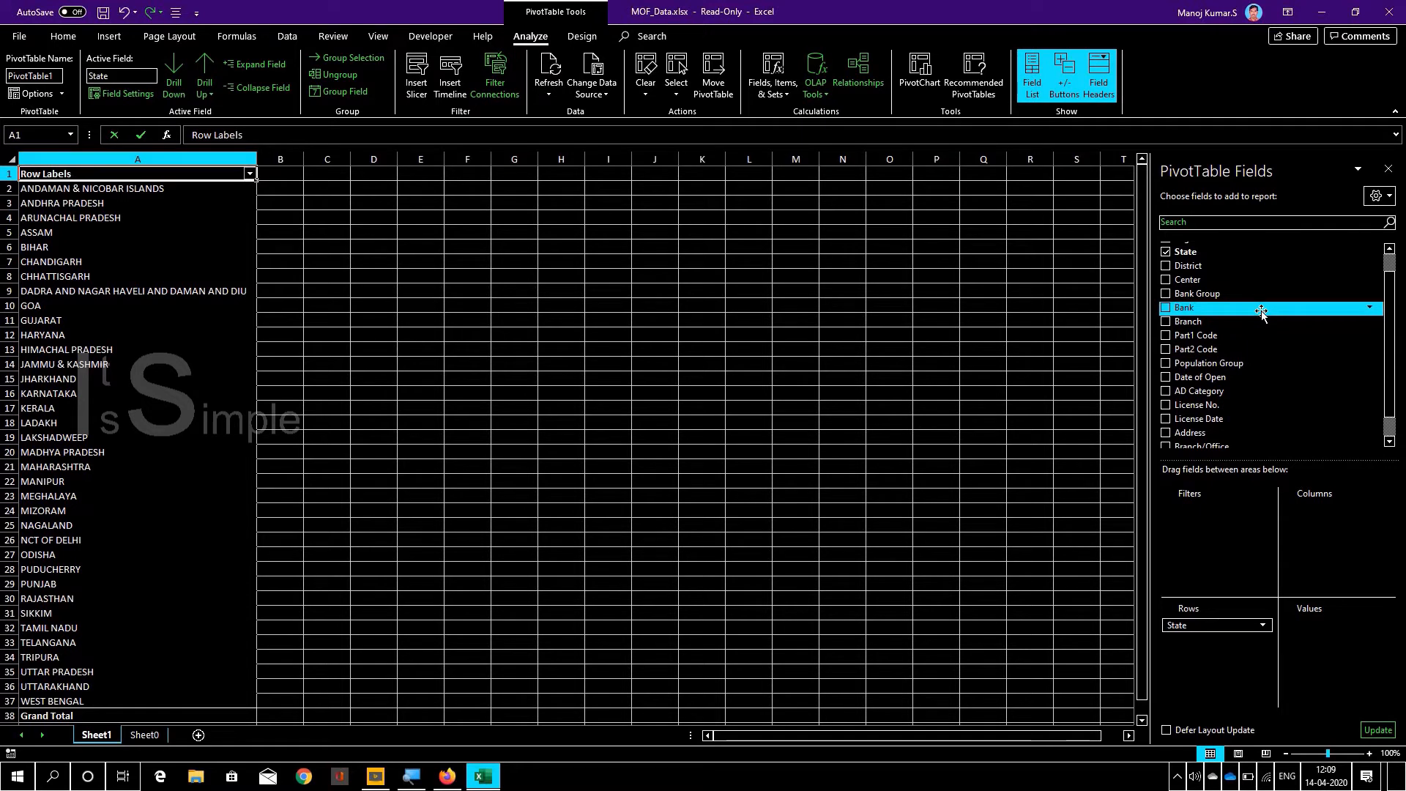
{"action": "mouse_move", "coordinate": [1261, 312]}
{"action": "left_mouse_down"}
{"action": "mouse_move", "coordinate": [1285, 365]}
{"action": "mouse_move", "coordinate": [1215, 436]}
{"action": "mouse_move", "coordinate": [1333, 504]}
{"action": "left_mouse_up"}
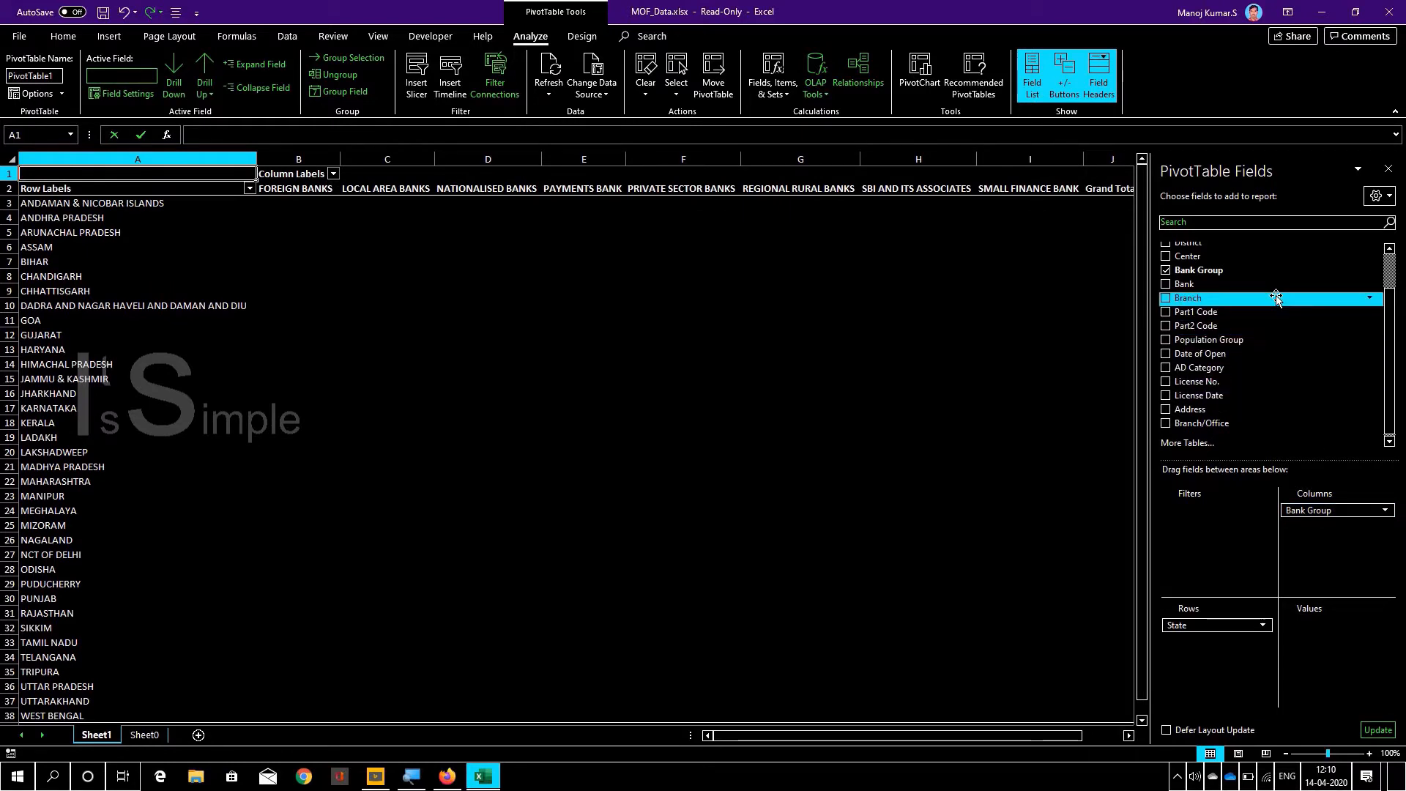
{"action": "left_click_drag", "start_coordinate": [1276, 287], "coordinate": [1320, 639]}
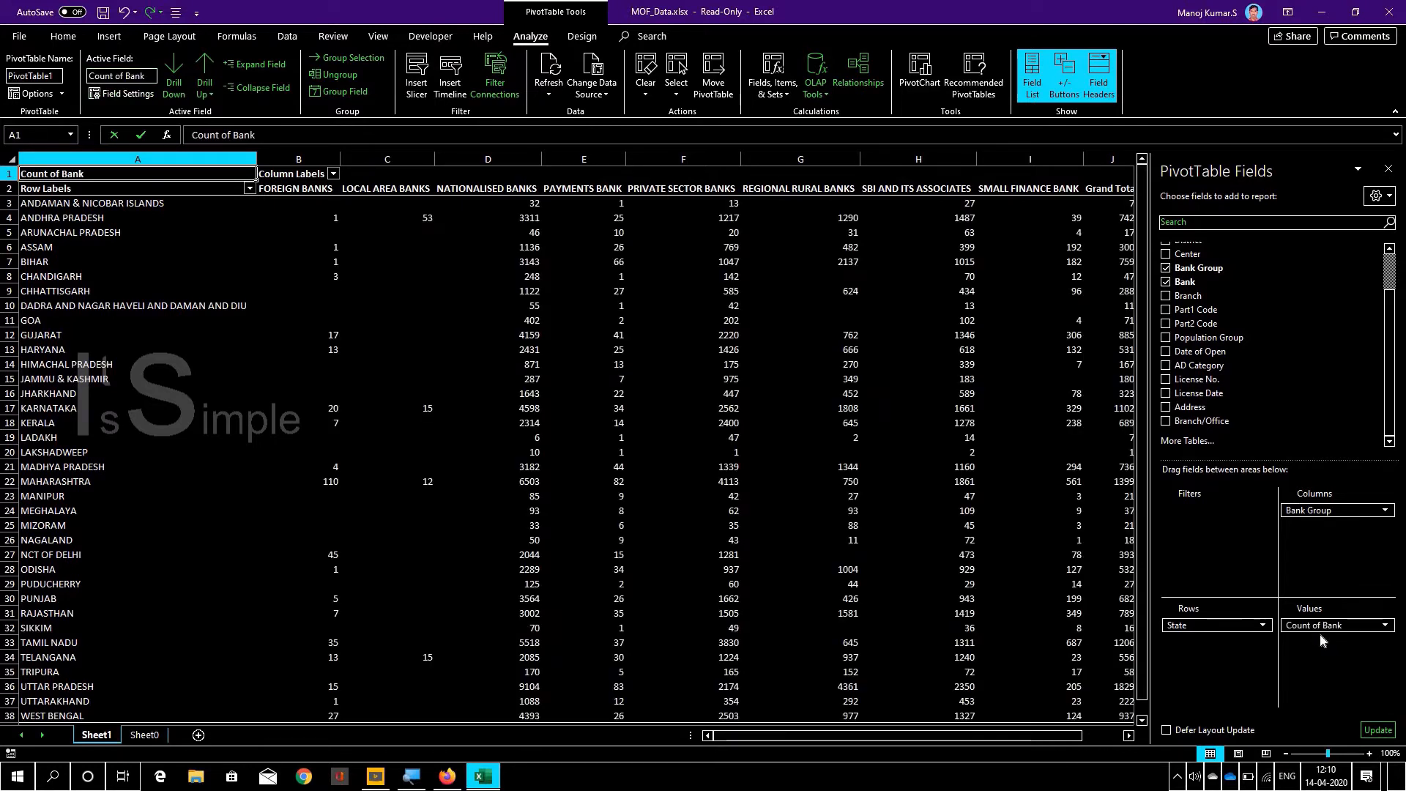
Check which calculation summarizes the Bank values in the PivotTable's value field settings.
{"action": "left_click", "coordinate": [1385, 627]}
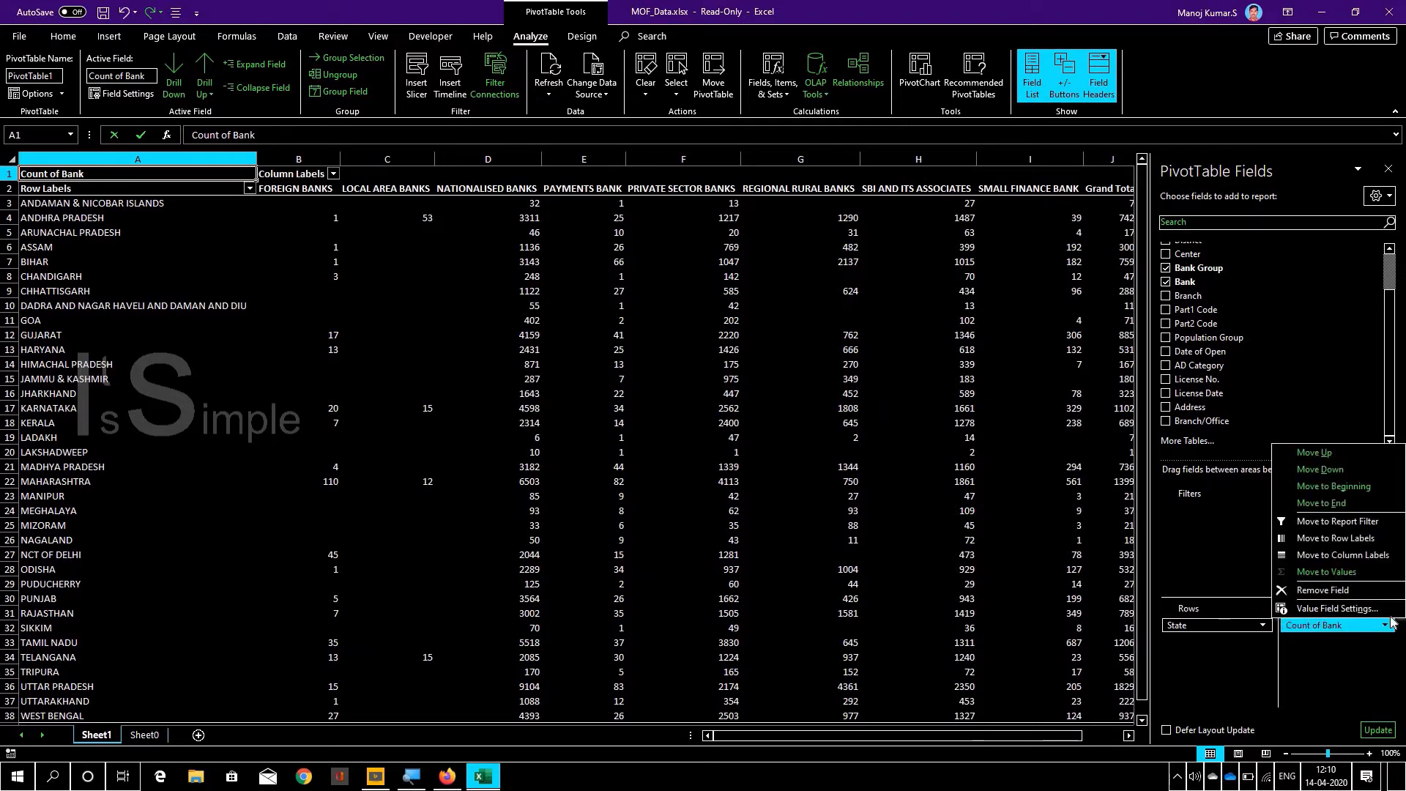
{"action": "left_click", "coordinate": [1389, 608]}
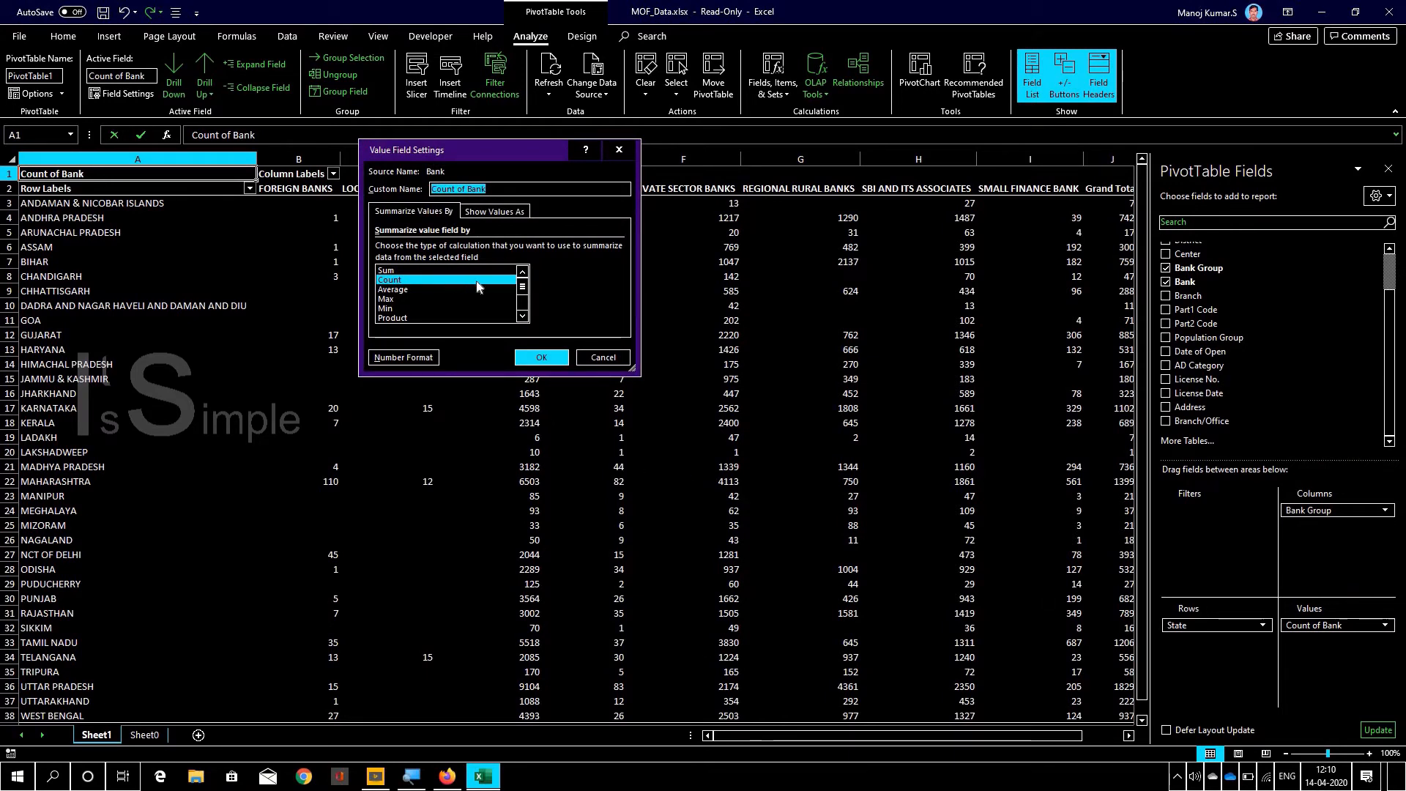
{"action": "left_click", "coordinate": [536, 356]}
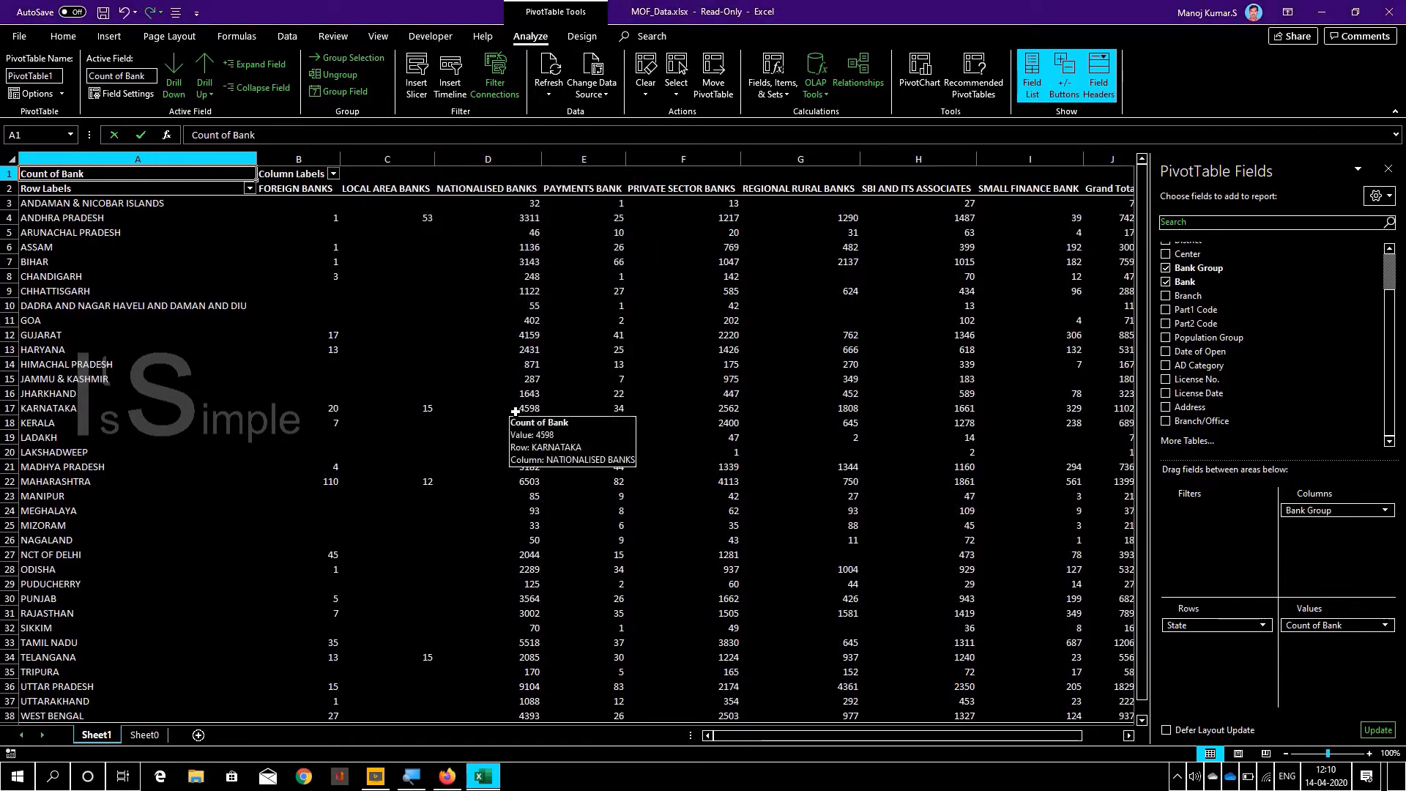
Rotate the bank group headers in row 2, from Foreign Banks to Grand Total, to vertical at 90 degrees.
{"action": "key", "text": "Right"}
{"action": "key", "text": "Down"}
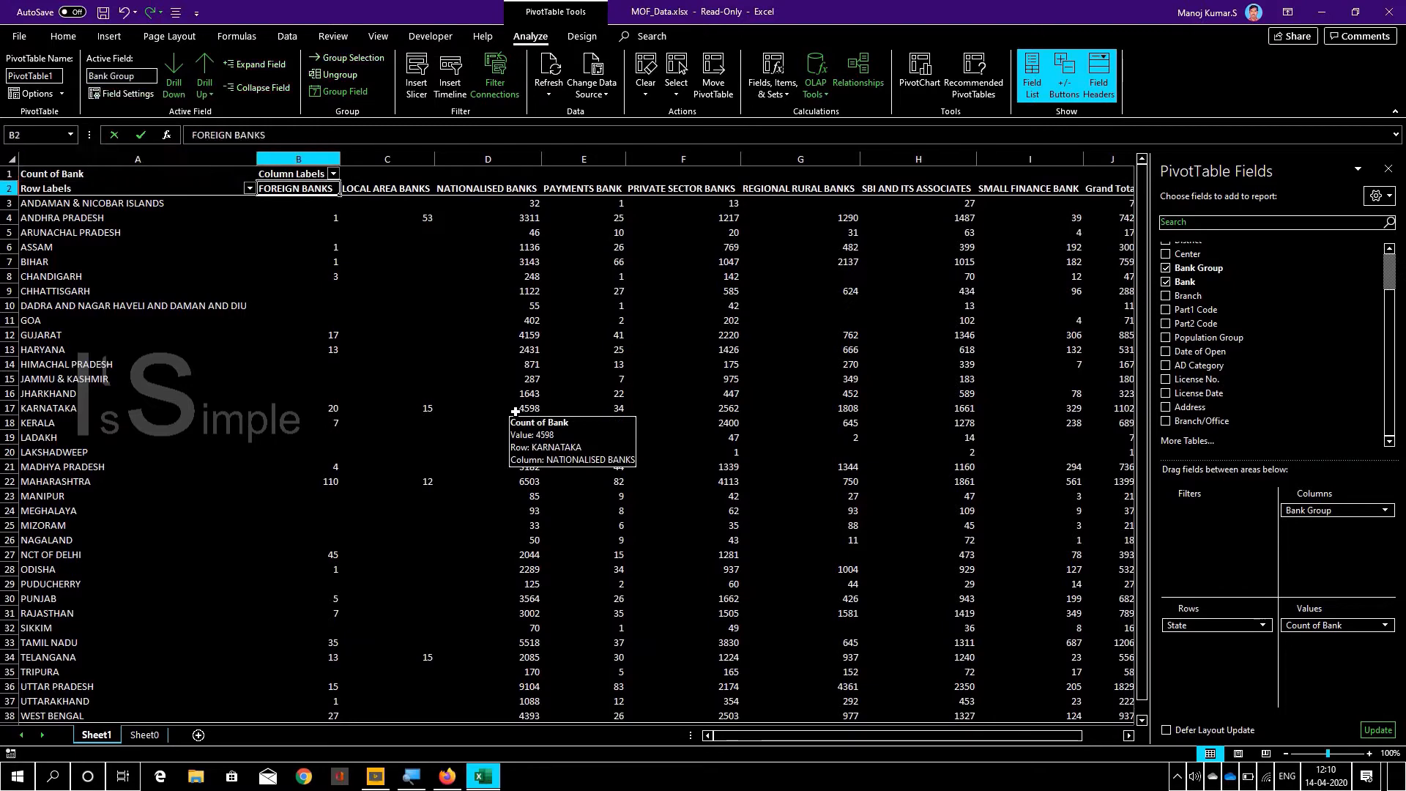
{"action": "key", "text": "ctrl+shift+Right"}
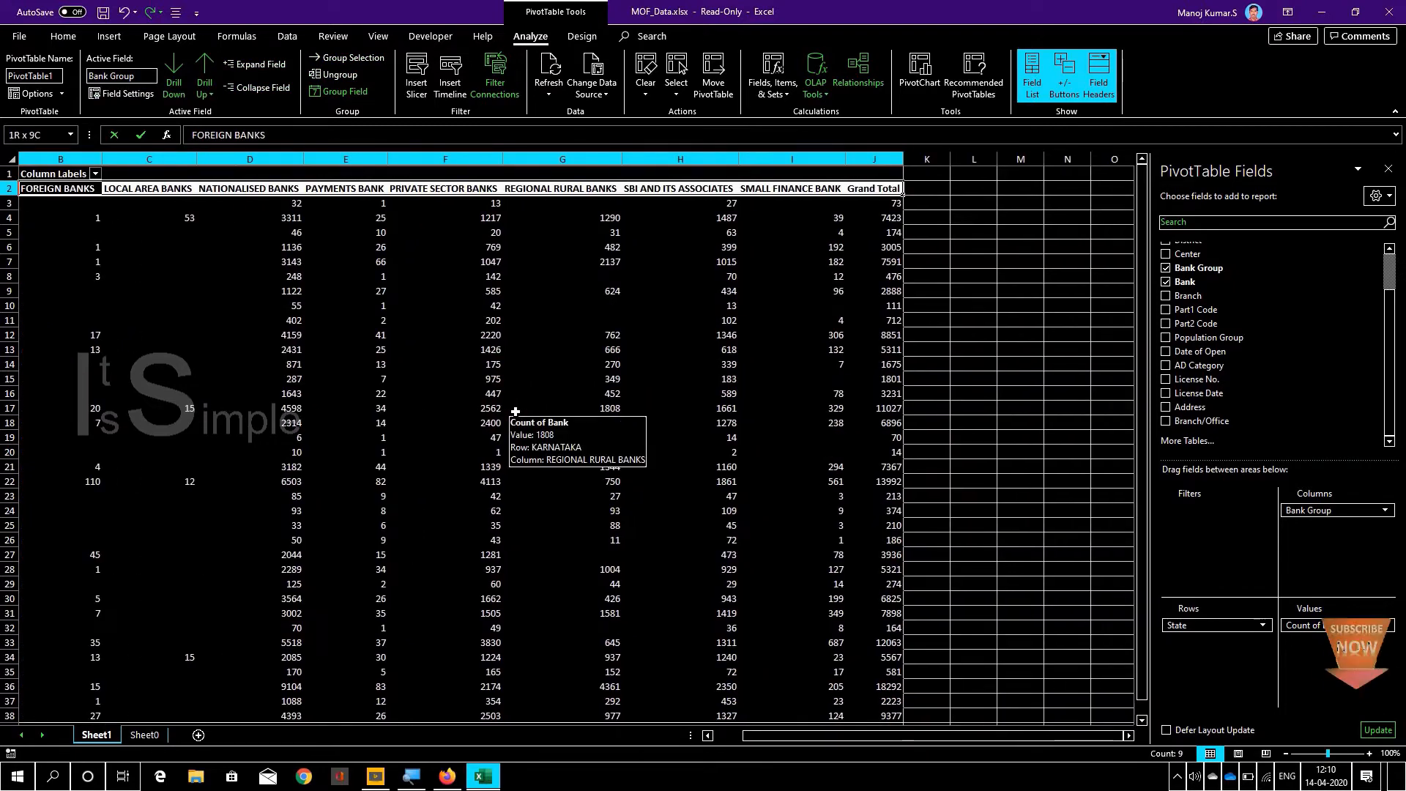
{"action": "key", "text": "shift+F10"}
{"action": "key", "text": "Escape"}
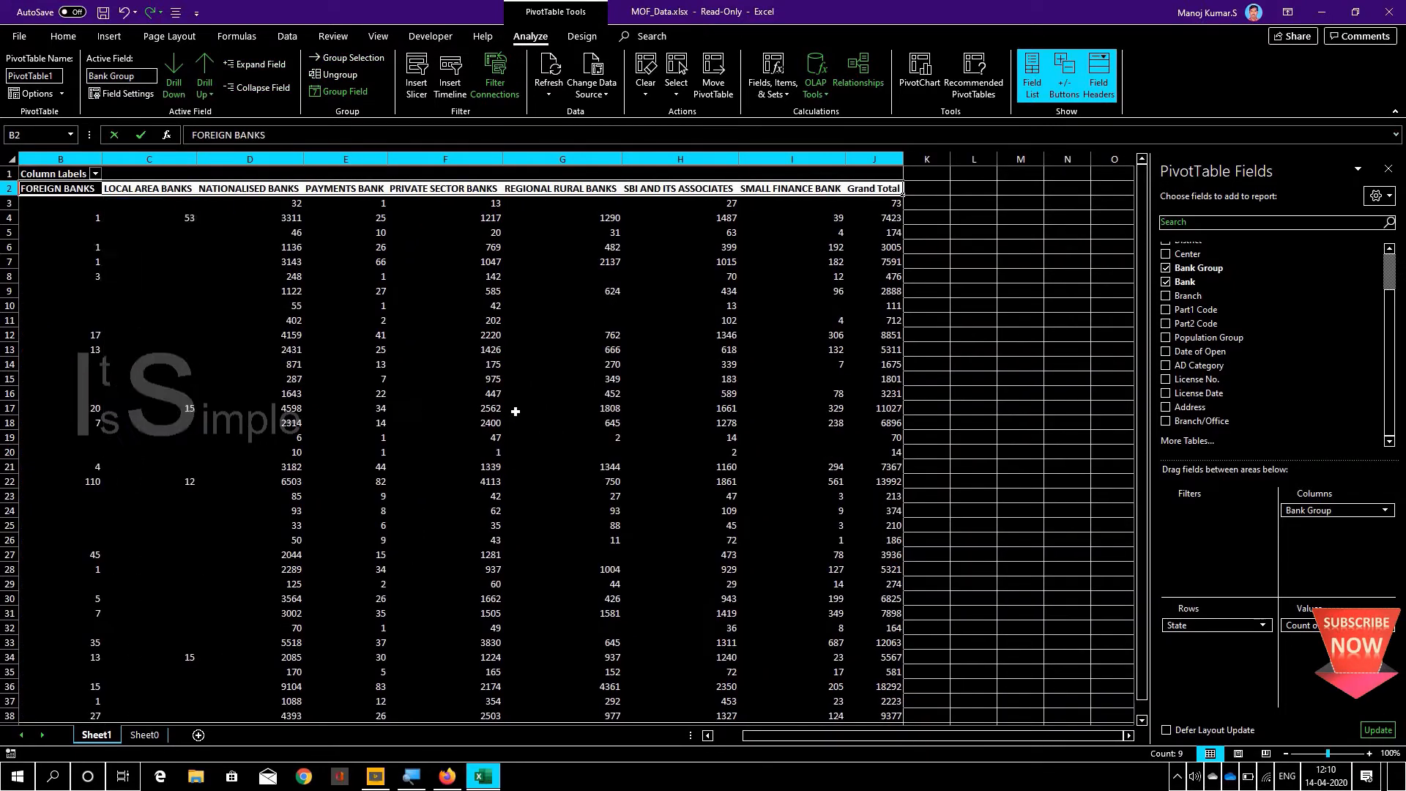
{"action": "key", "text": "ctrl+1"}
{"action": "key", "text": "ctrl+Tab"}
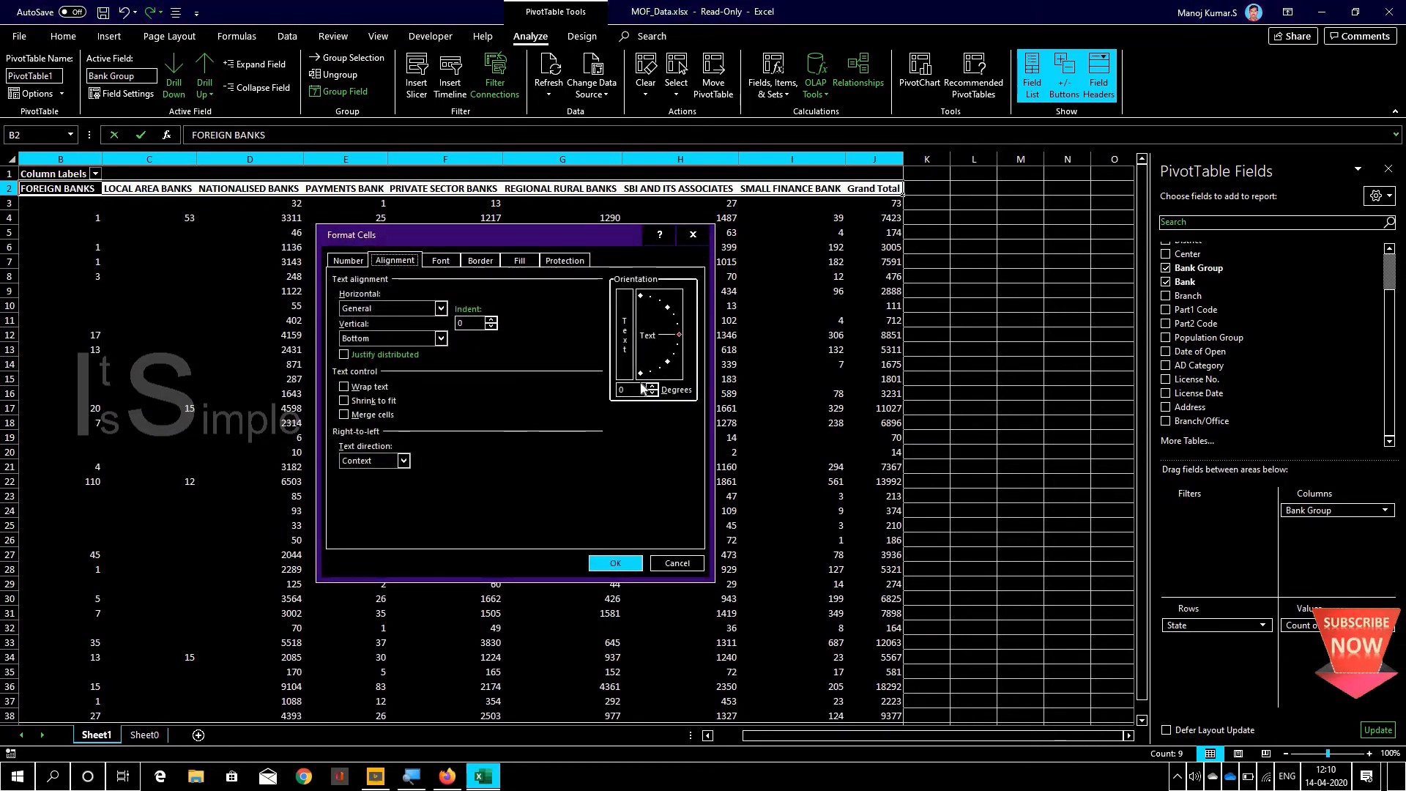
{"action": "left_click", "coordinate": [641, 295]}
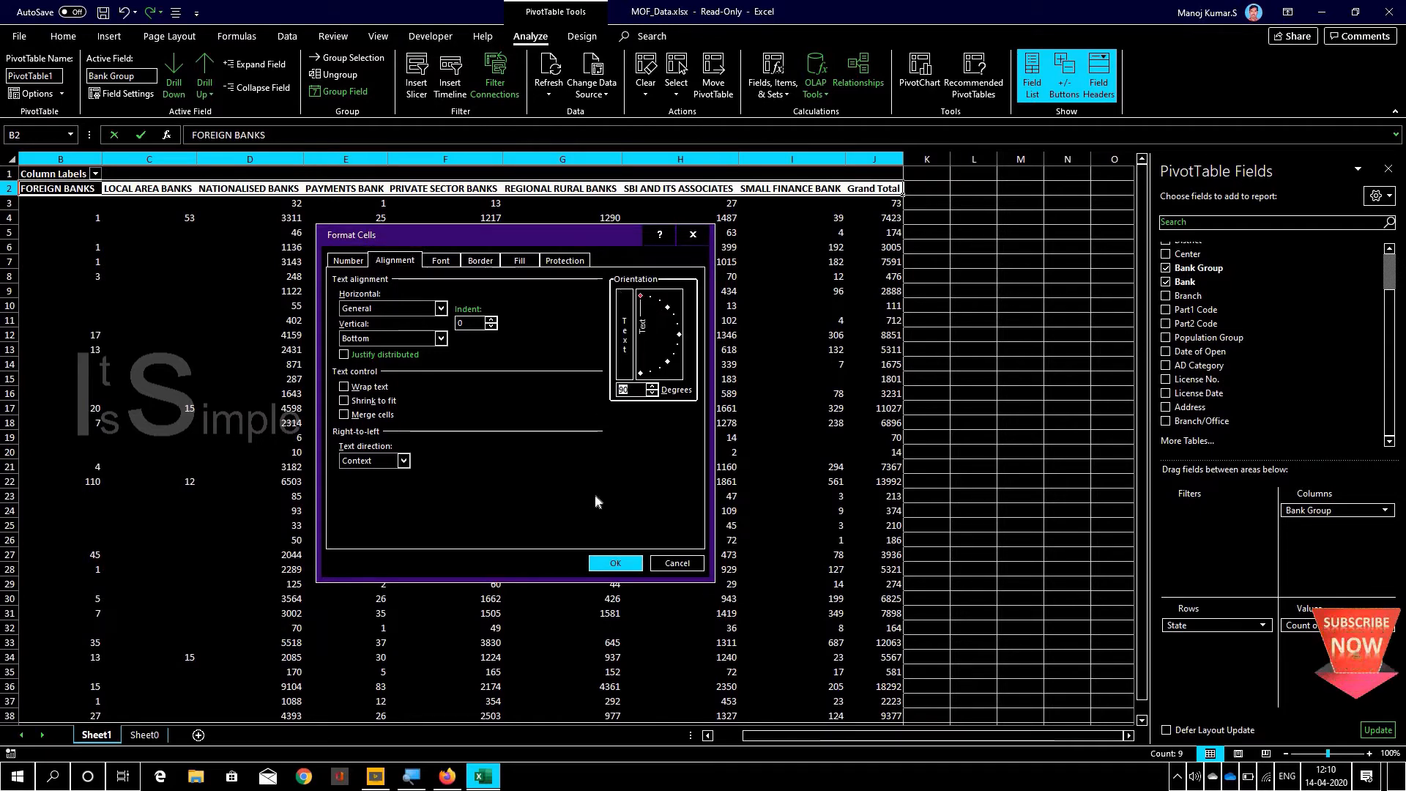
{"action": "left_click", "coordinate": [604, 561]}
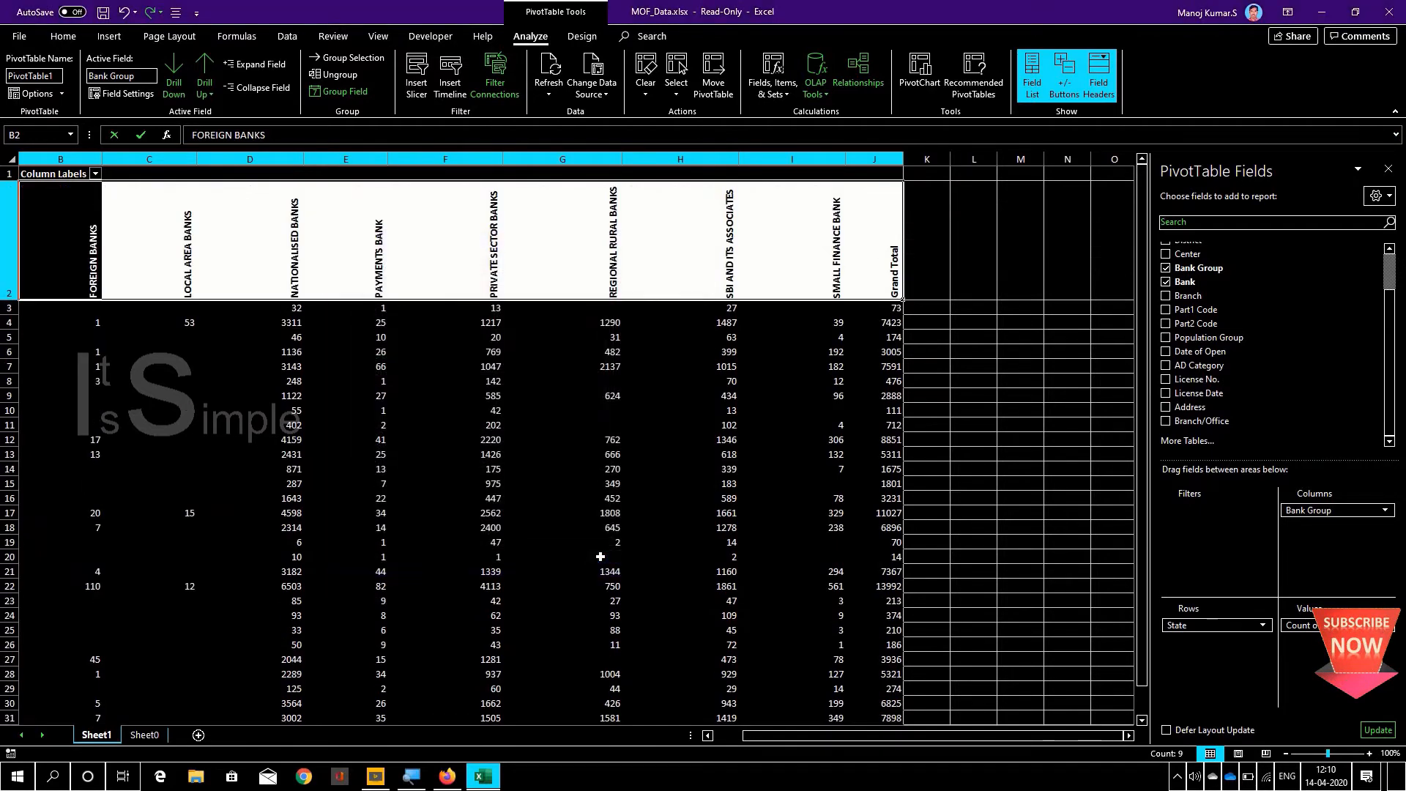
AutoFit the column widths to the rotated bank group headers in row 2.
{"action": "left_click", "coordinate": [62, 37]}
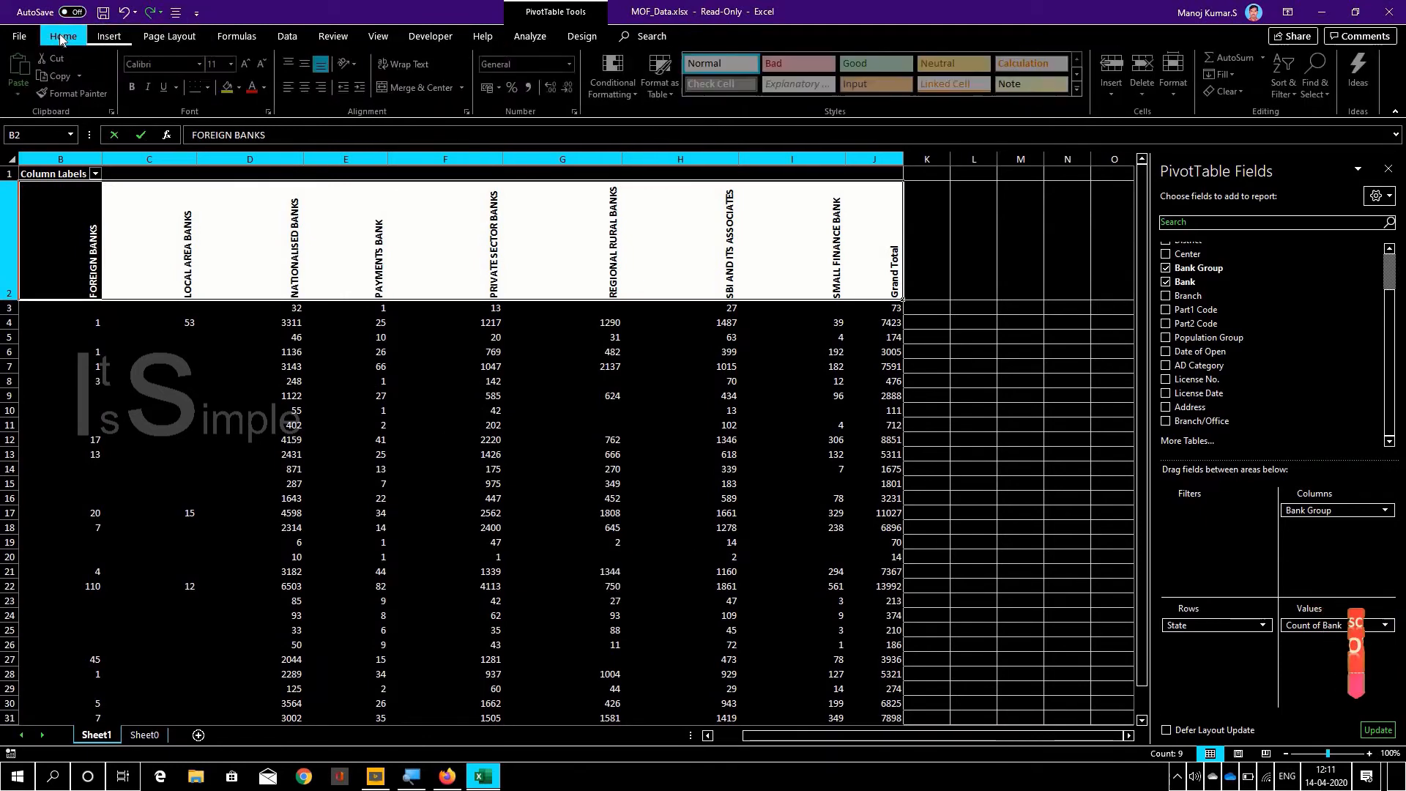
{"action": "left_click", "coordinate": [1138, 95]}
{"action": "left_click", "coordinate": [1139, 95]}
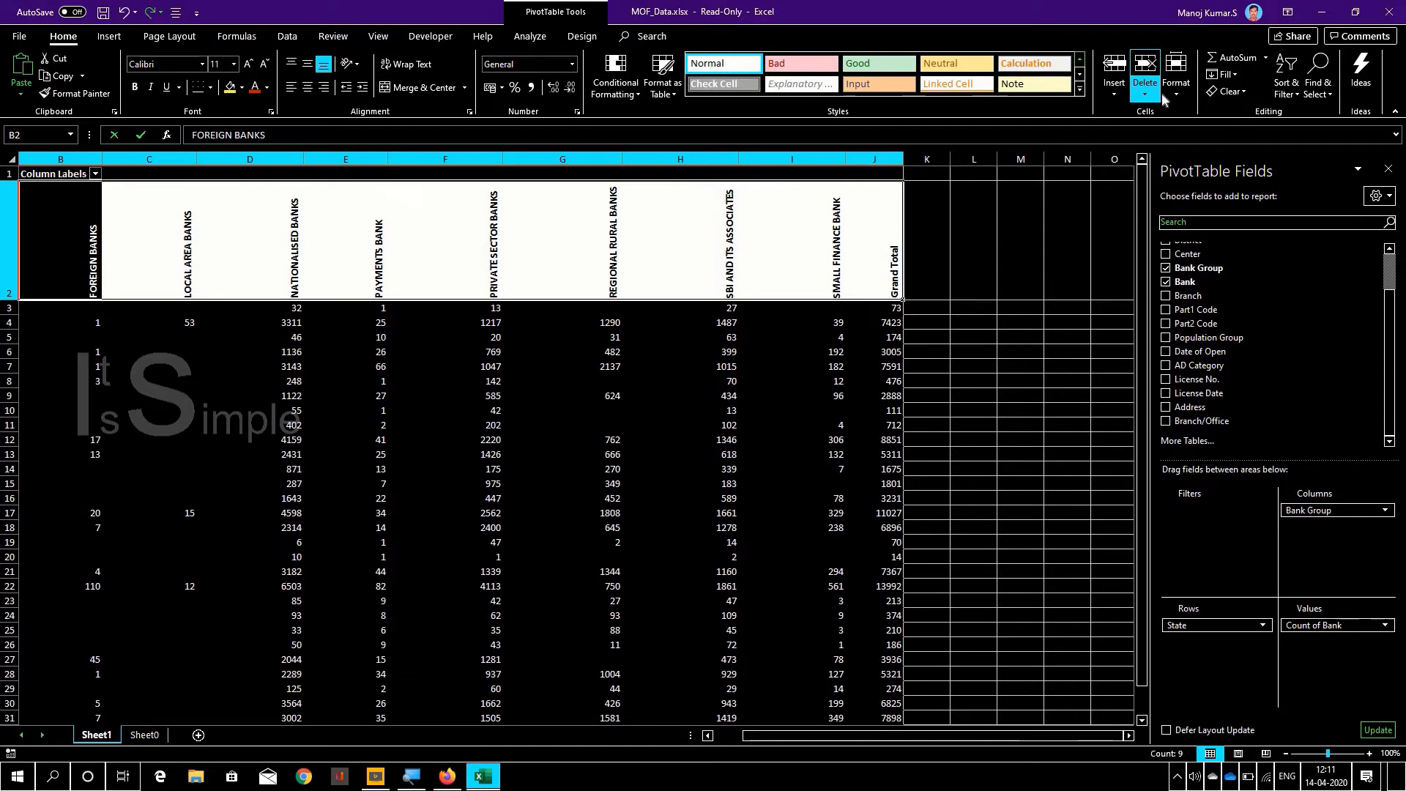
{"action": "left_click", "coordinate": [1168, 96]}
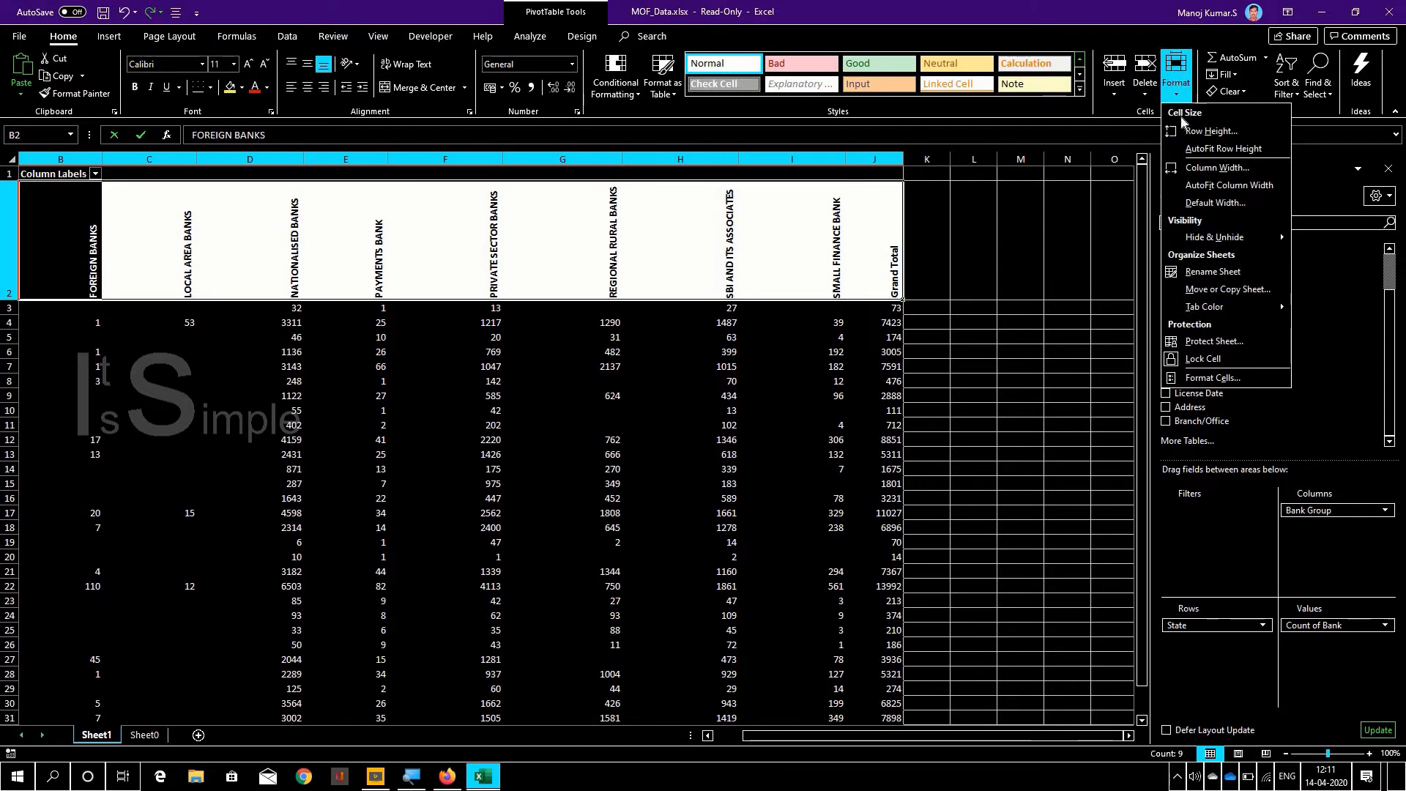
{"action": "left_click", "coordinate": [1201, 185]}
{"action": "left_click", "coordinate": [690, 406]}
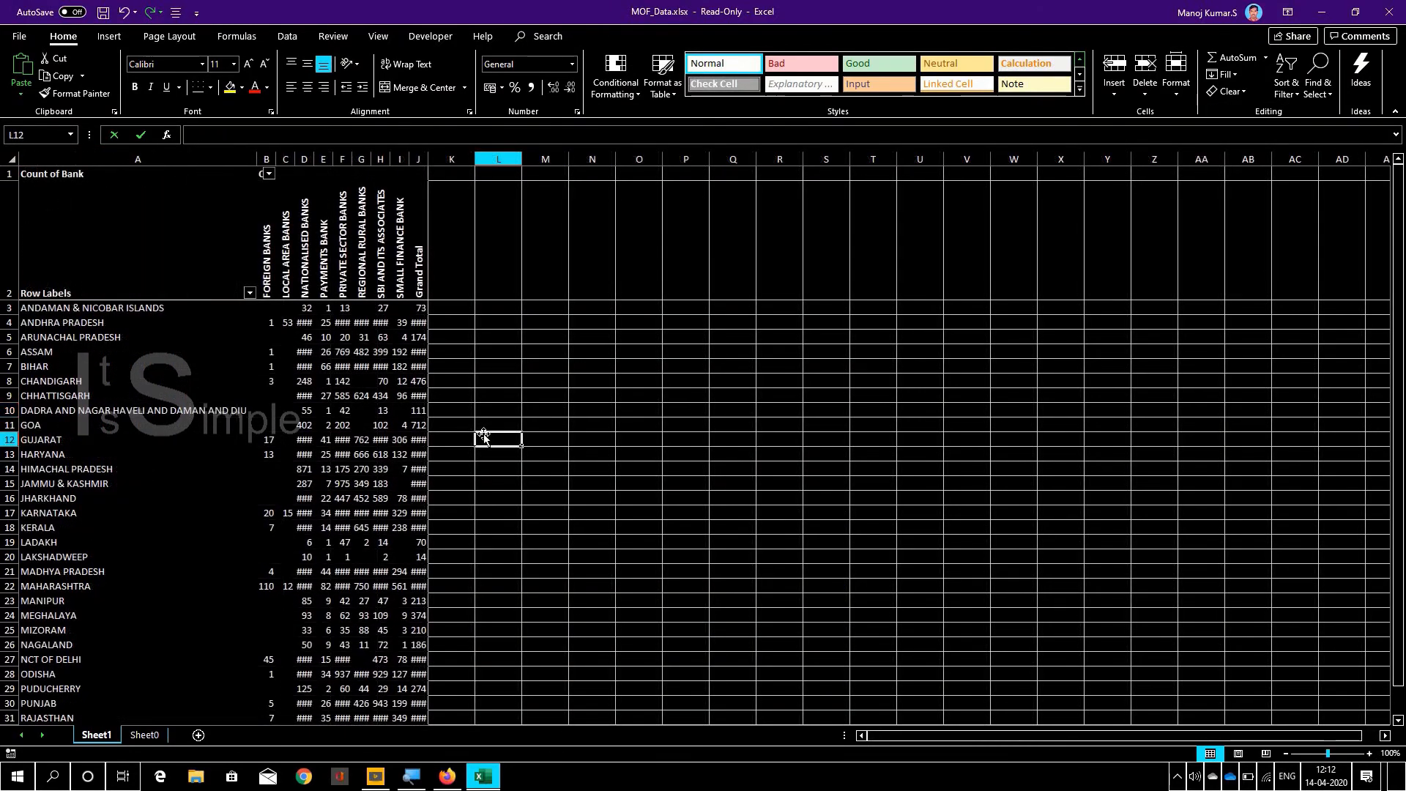
Refit columns B to J to their full contents, and fit the Foreign Banks column separately.
{"action": "scroll", "coordinate": [483, 436], "scroll_direction": "down", "scroll_amount": 2}
{"action": "scroll", "coordinate": [483, 436], "scroll_direction": "up", "scroll_amount": 1}
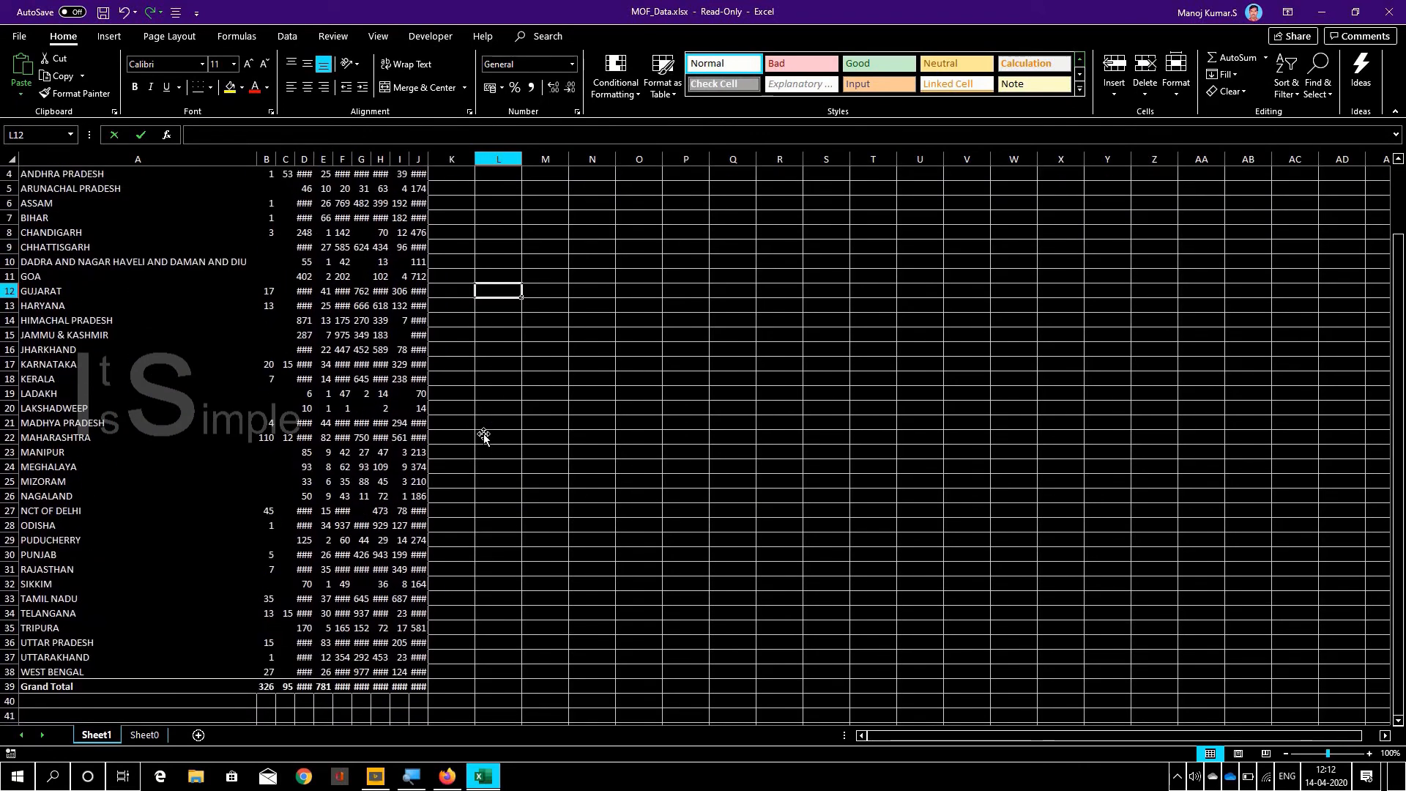
{"action": "scroll", "coordinate": [484, 435], "scroll_direction": "up", "scroll_amount": 1}
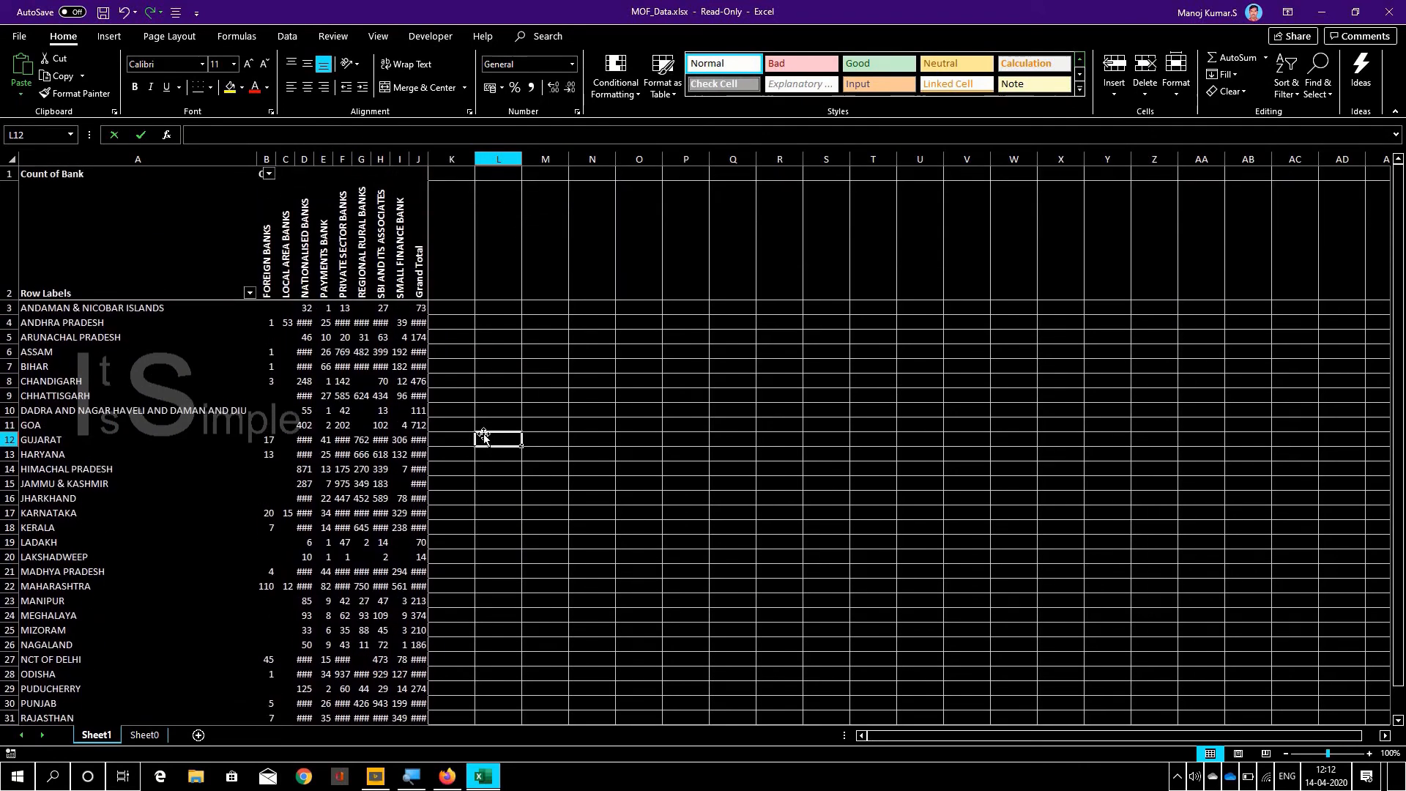
{"action": "scroll", "coordinate": [483, 435], "scroll_direction": "down", "scroll_amount": 3}
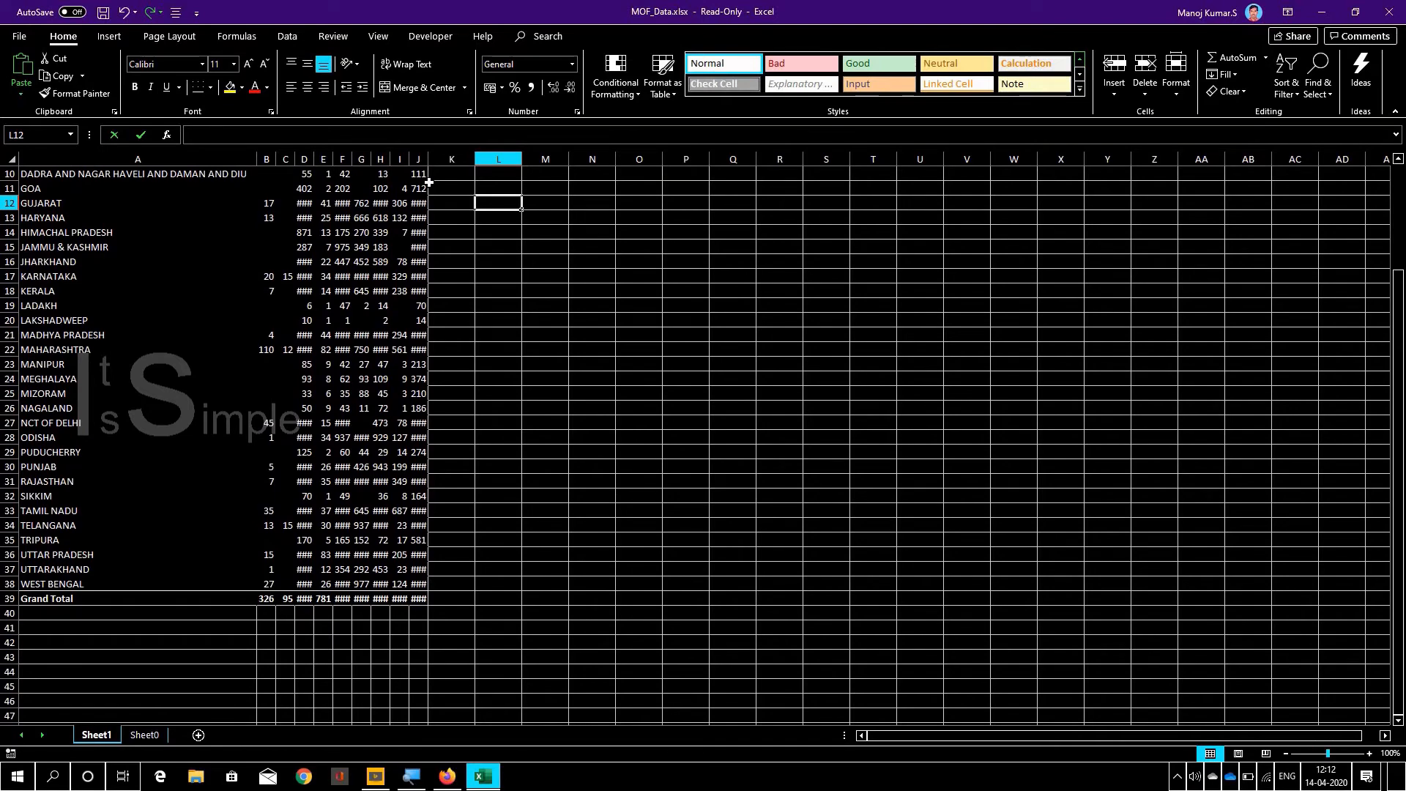
{"action": "double_click", "coordinate": [430, 161]}
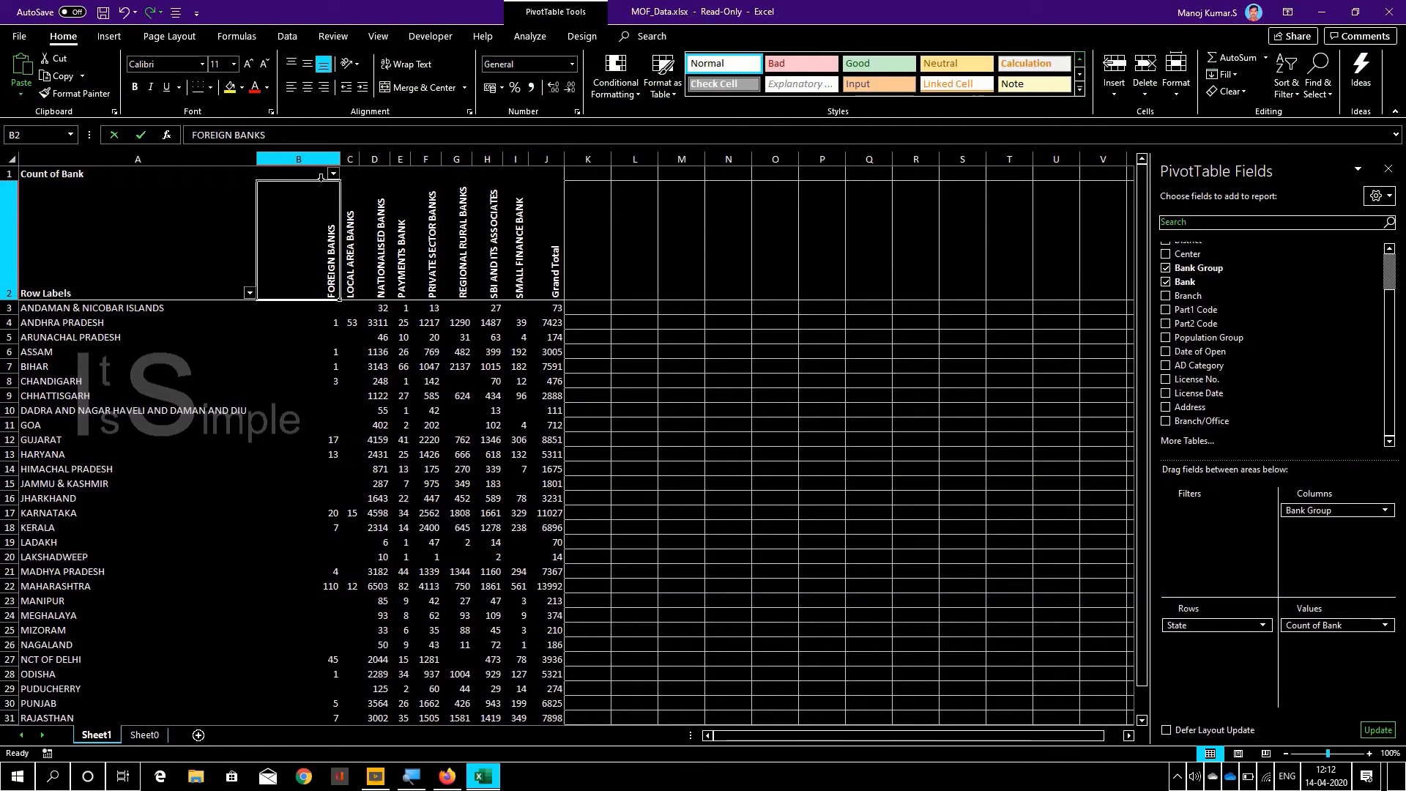
{"action": "double_click", "coordinate": [339, 159]}
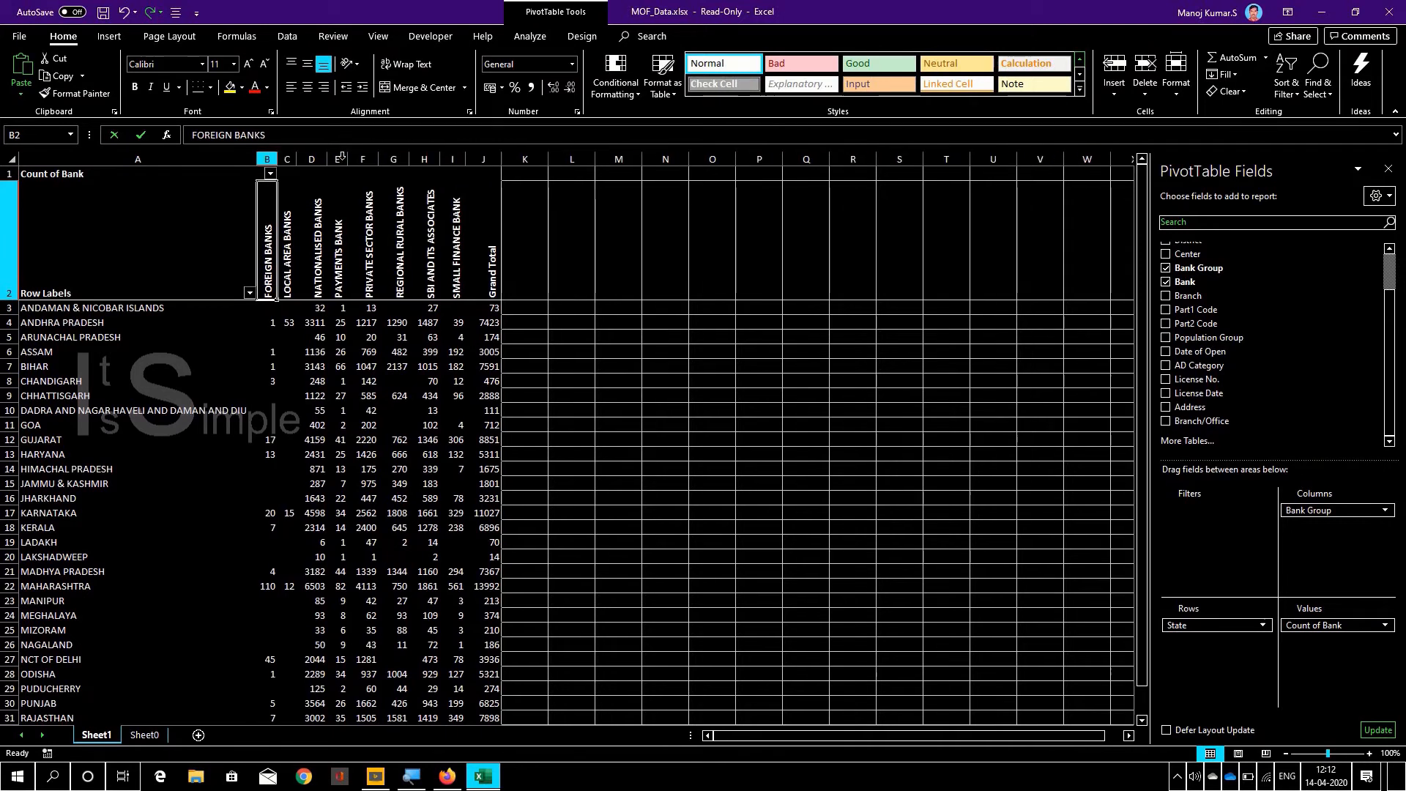
{"action": "scroll", "coordinate": [1249, 350], "scroll_direction": "up", "scroll_amount": 1}
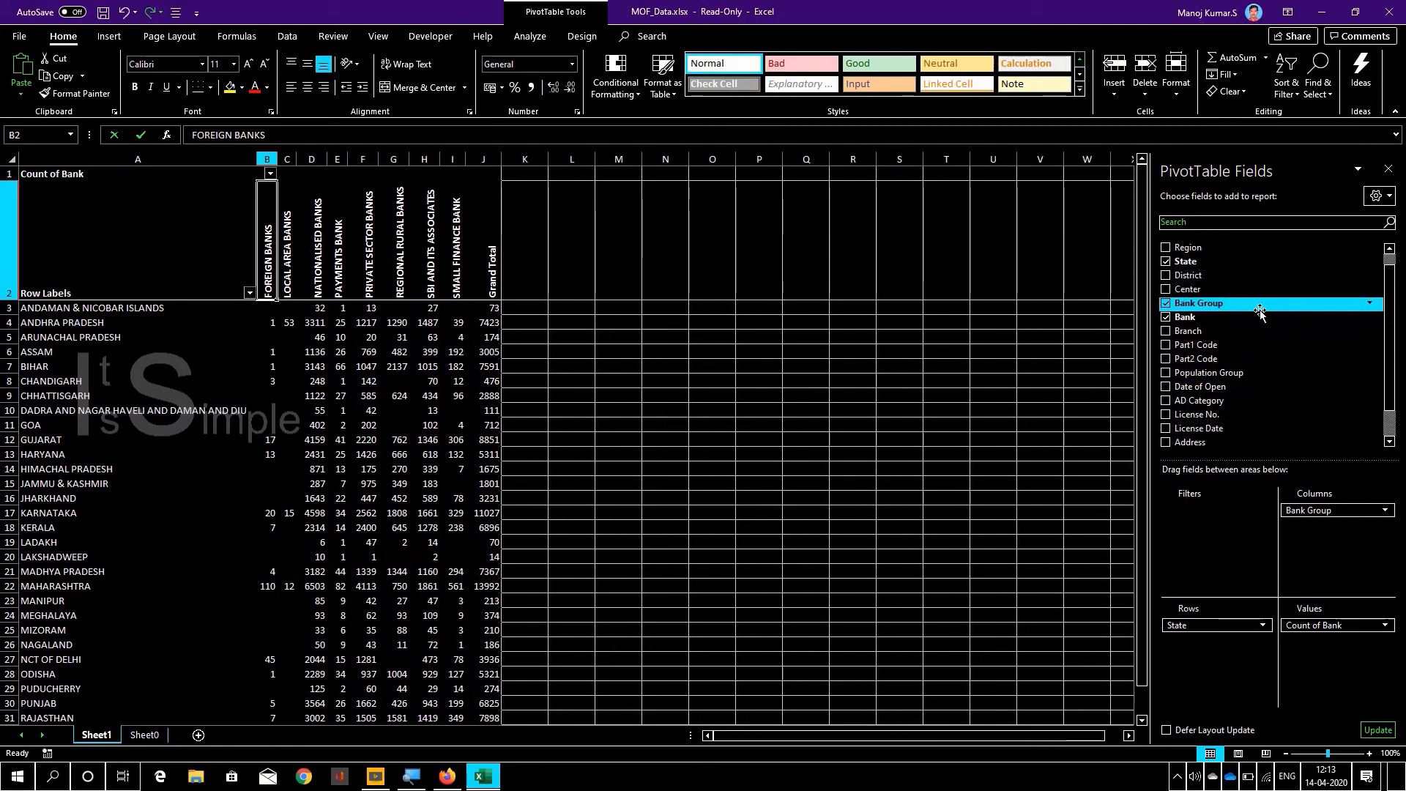
Move Bank Group from the PivotTable columns to the report filter and enable multiple-item selection with all bank groups included.
{"action": "left_click_drag", "start_coordinate": [1258, 308], "coordinate": [1216, 532]}
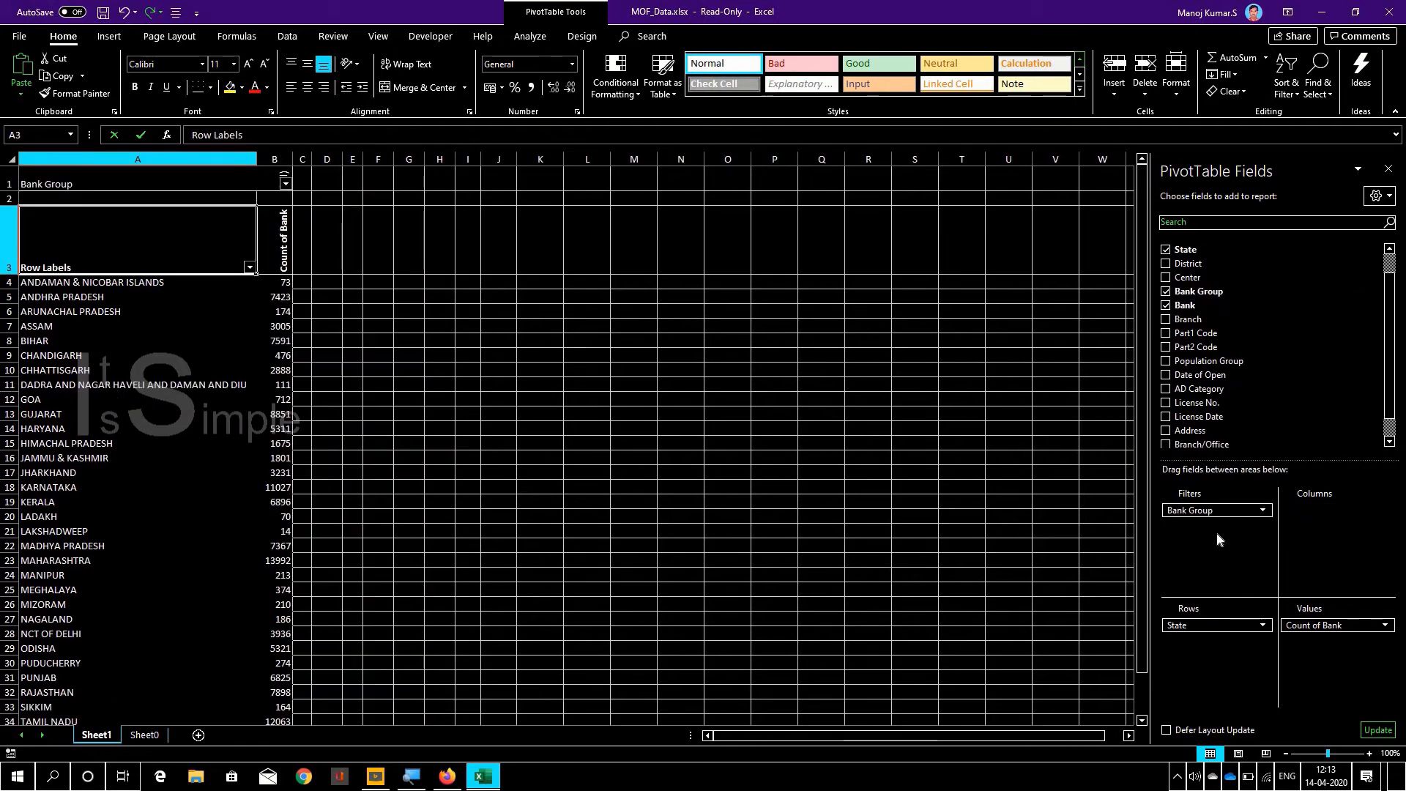
{"action": "left_click", "coordinate": [286, 186]}
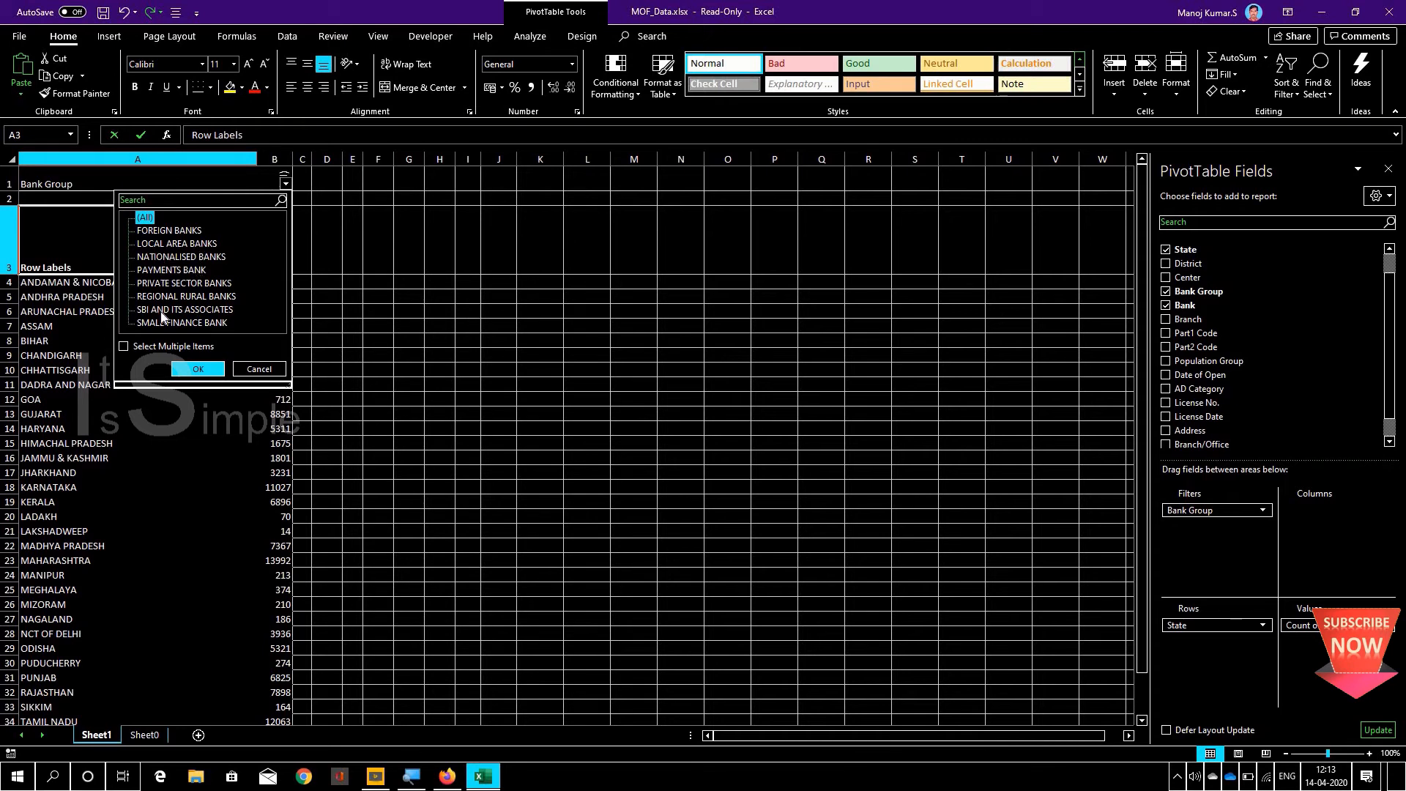
{"action": "left_click", "coordinate": [148, 353]}
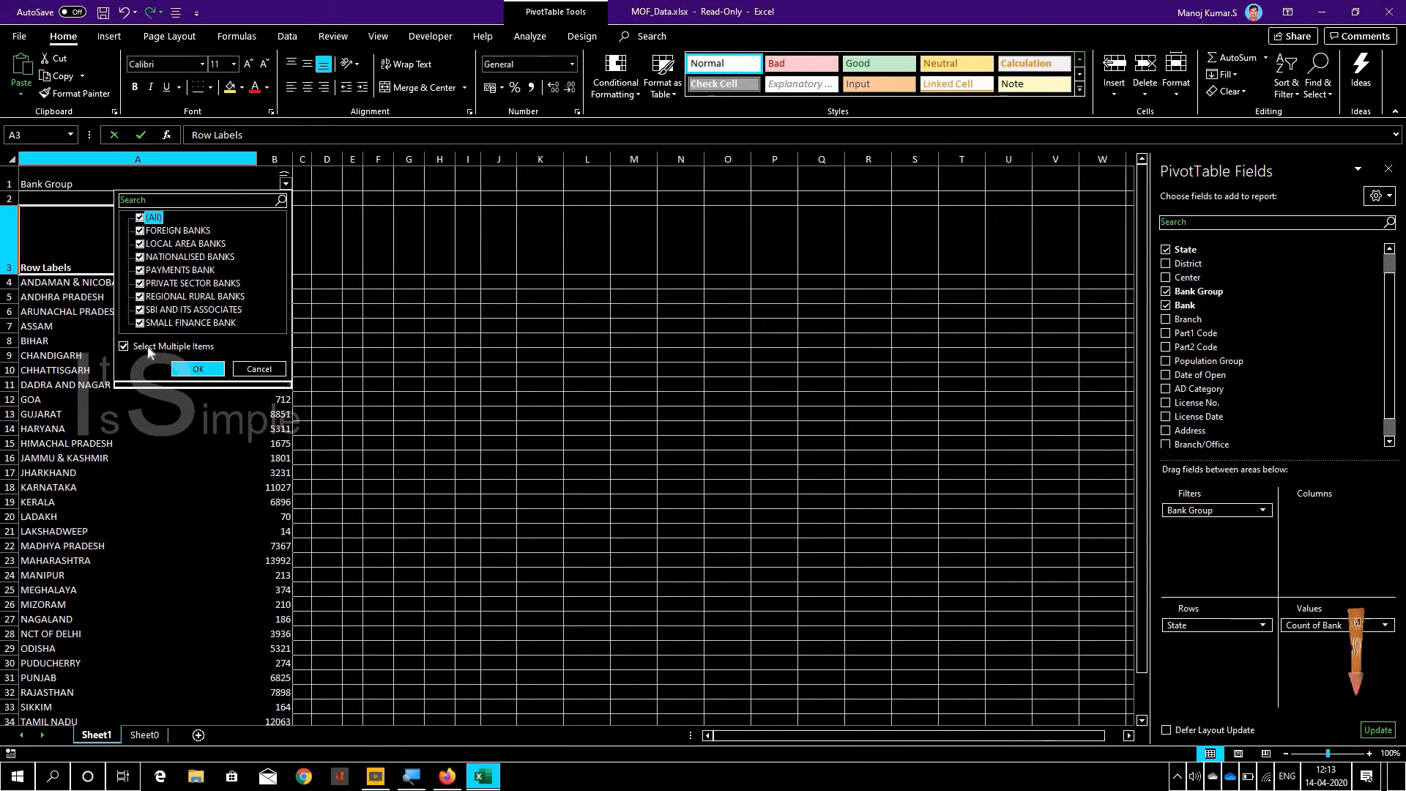
{"action": "left_click", "coordinate": [193, 270]}
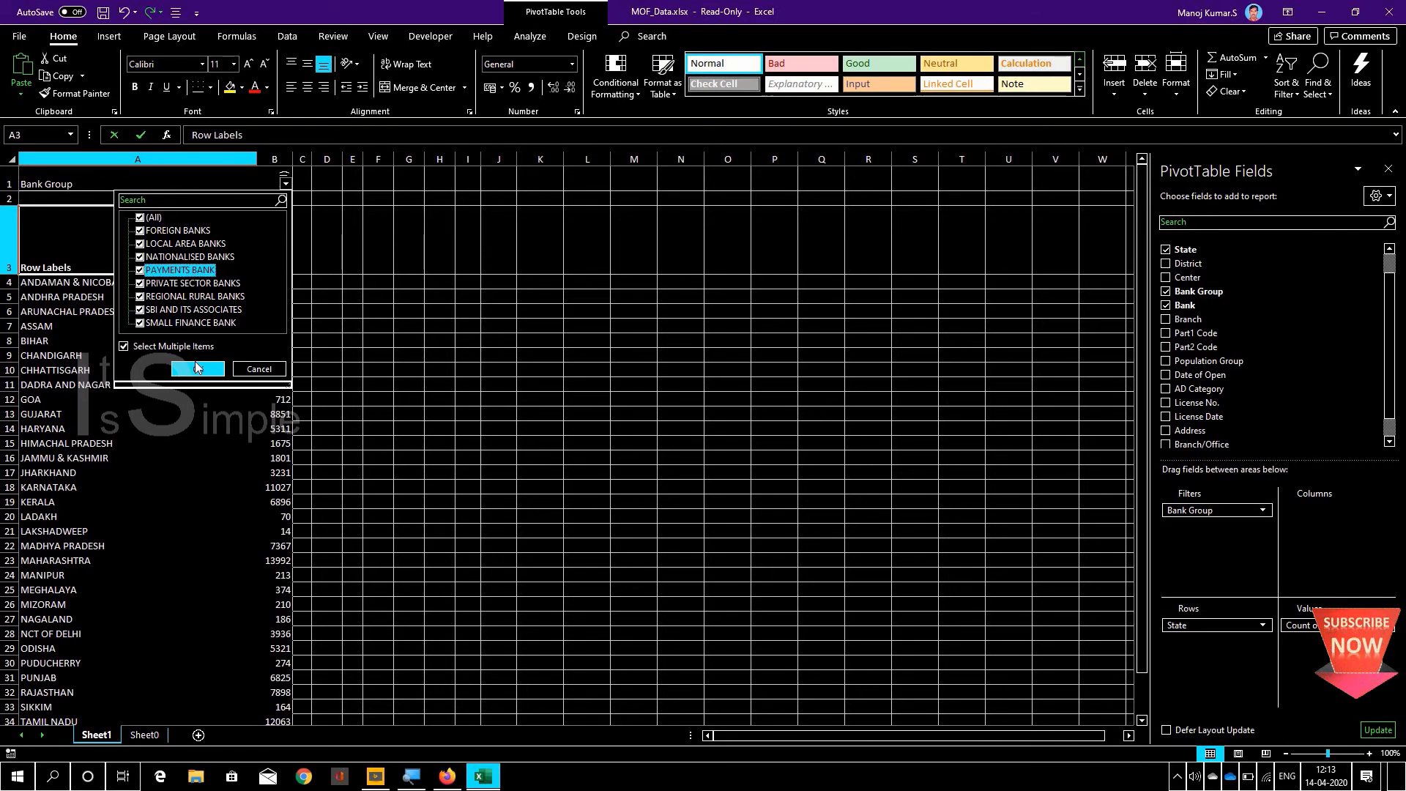
{"action": "left_click", "coordinate": [198, 367]}
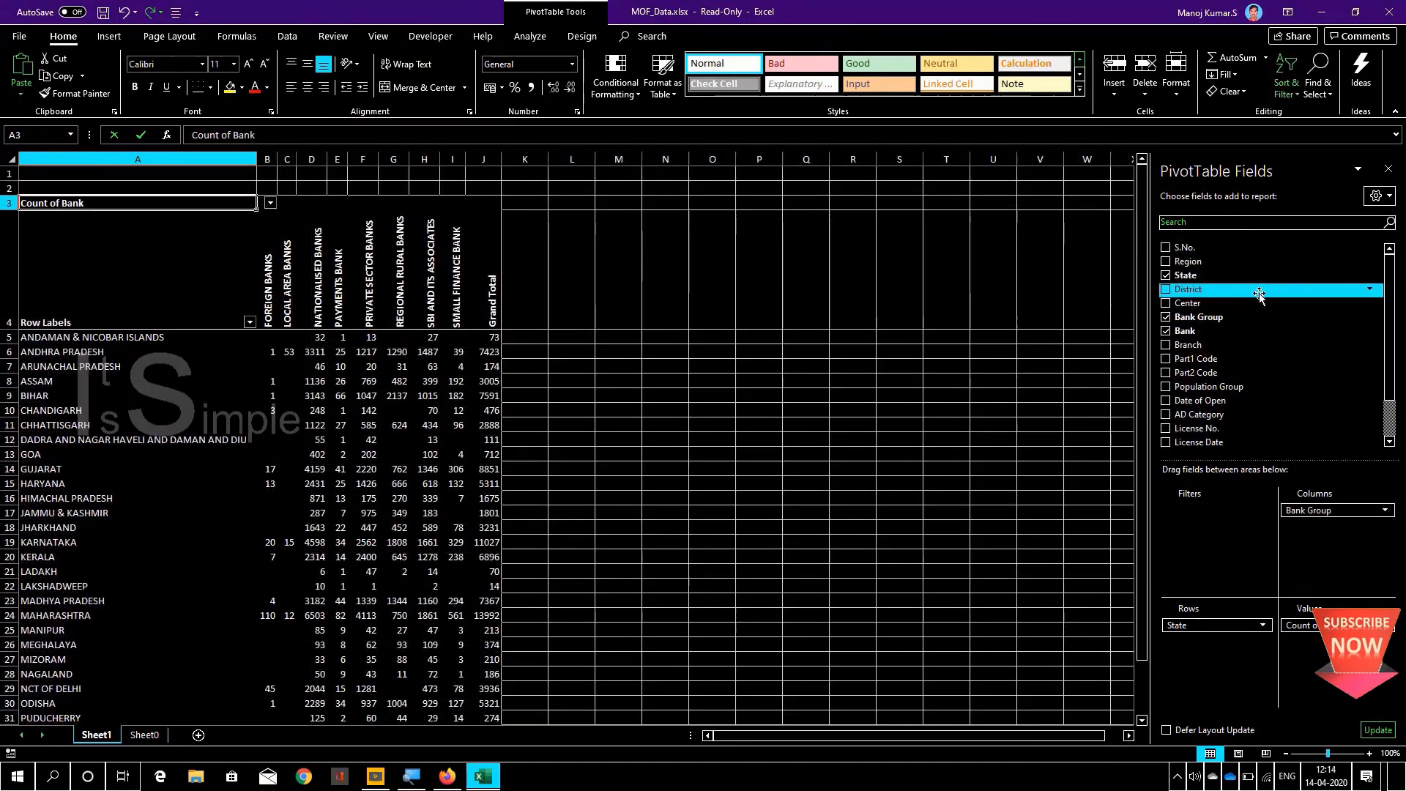
Add the District field beneath State in the PivotTable rows, keeping Bank Group as the column field.
{"action": "left_click_drag", "start_coordinate": [1259, 291], "coordinate": [1225, 672]}
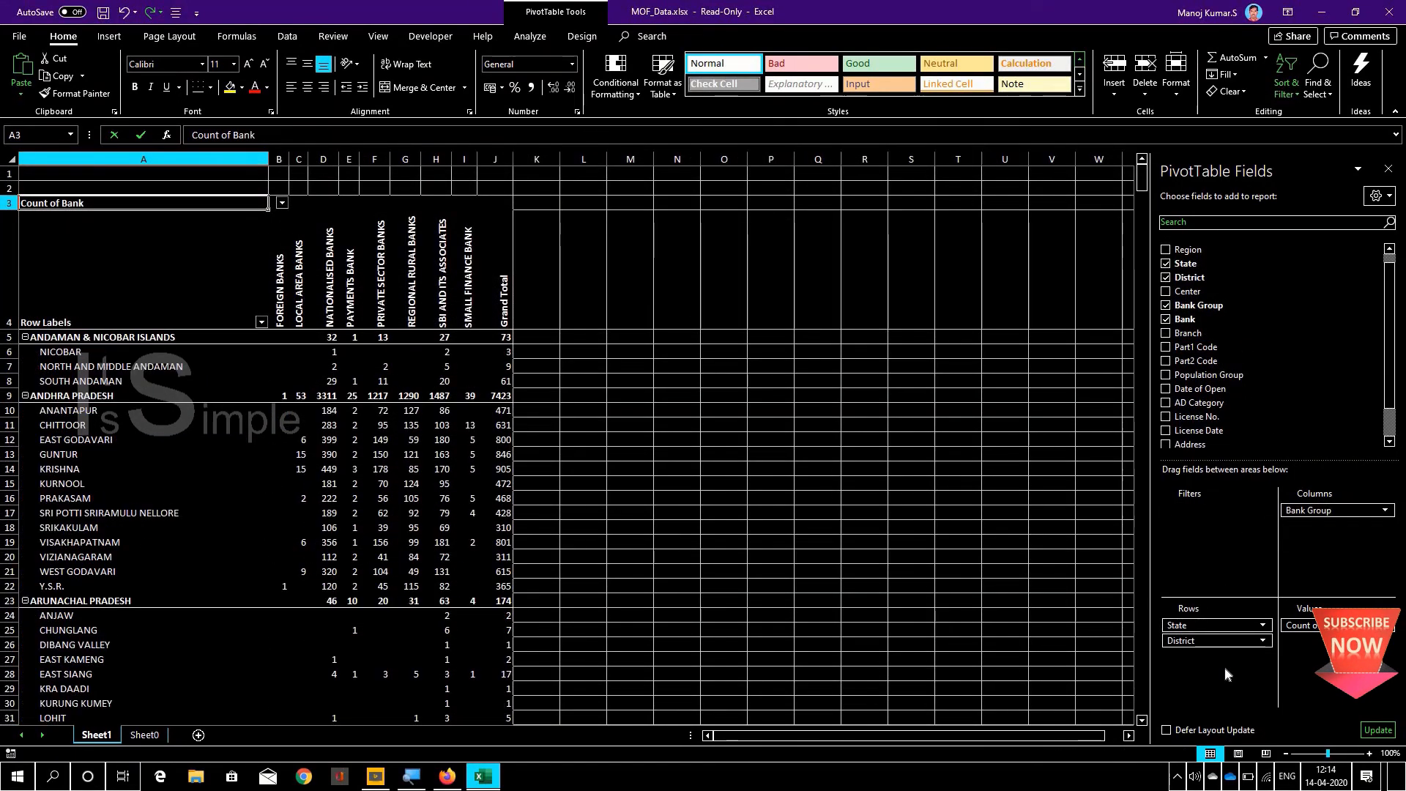